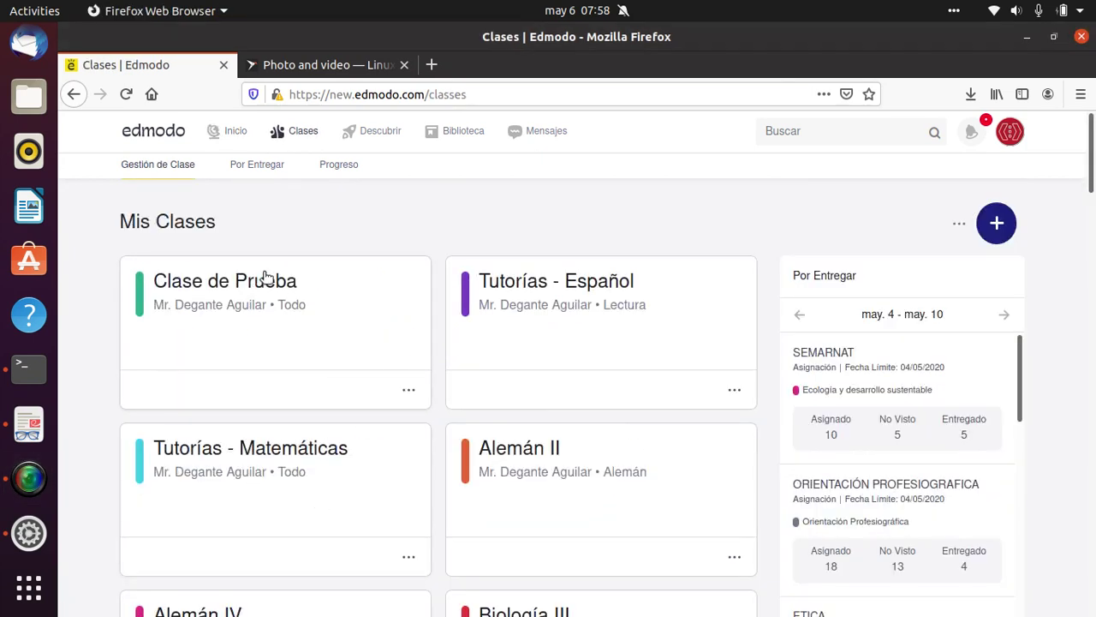
# - Open the class Clase de Prueba, close the extra browser page, and start creating a new quiz (Prueba) for the class
pyautogui.click(265, 275)
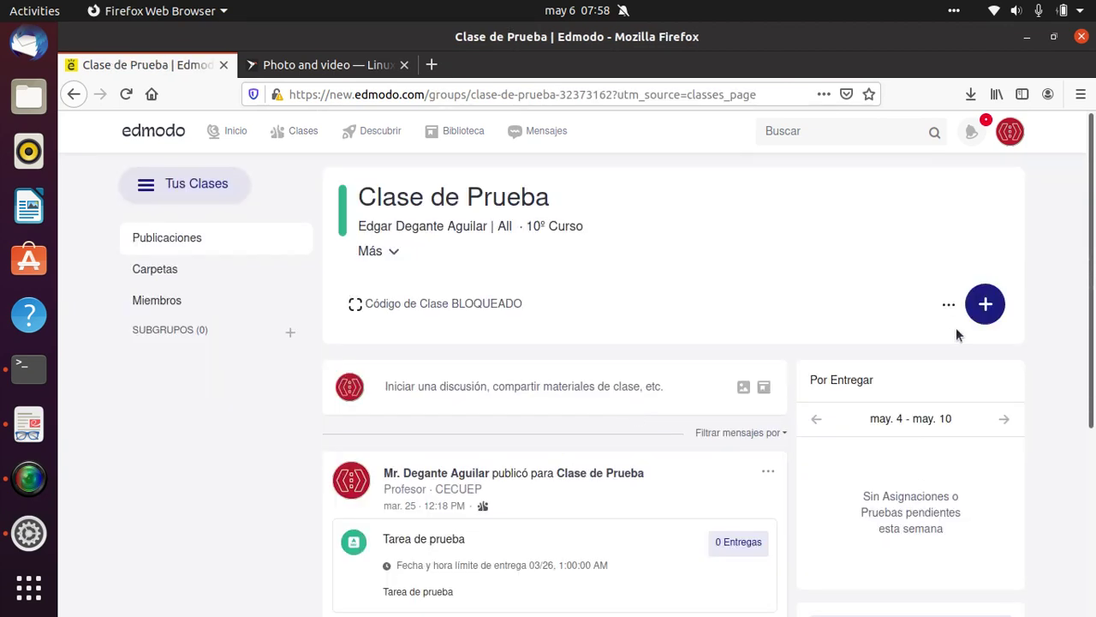
pyautogui.click(403, 65)
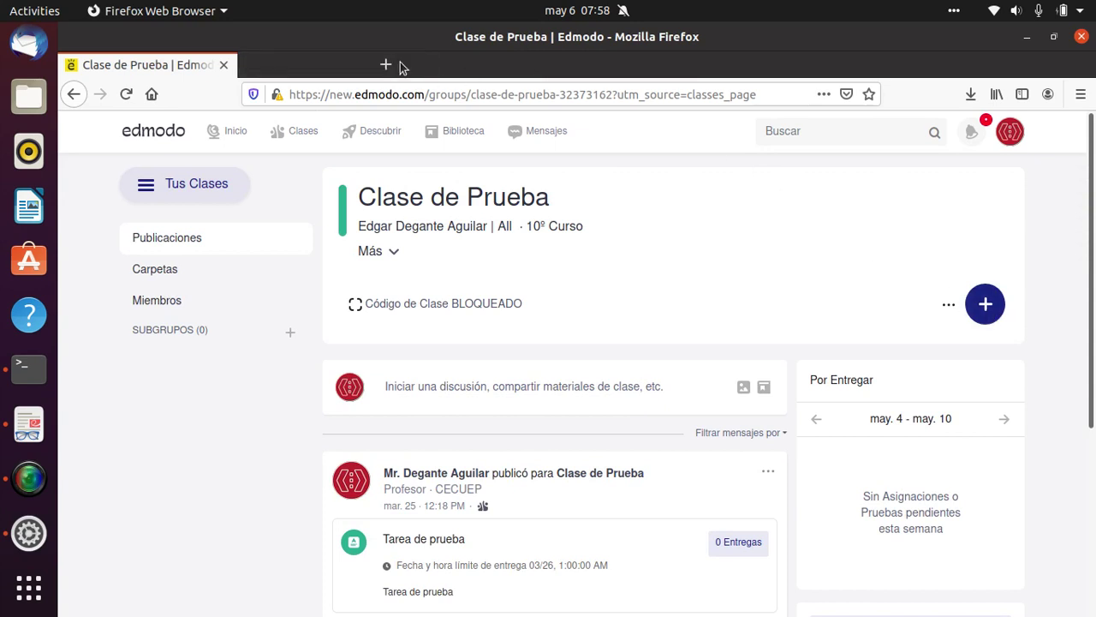
pyautogui.click(973, 306)
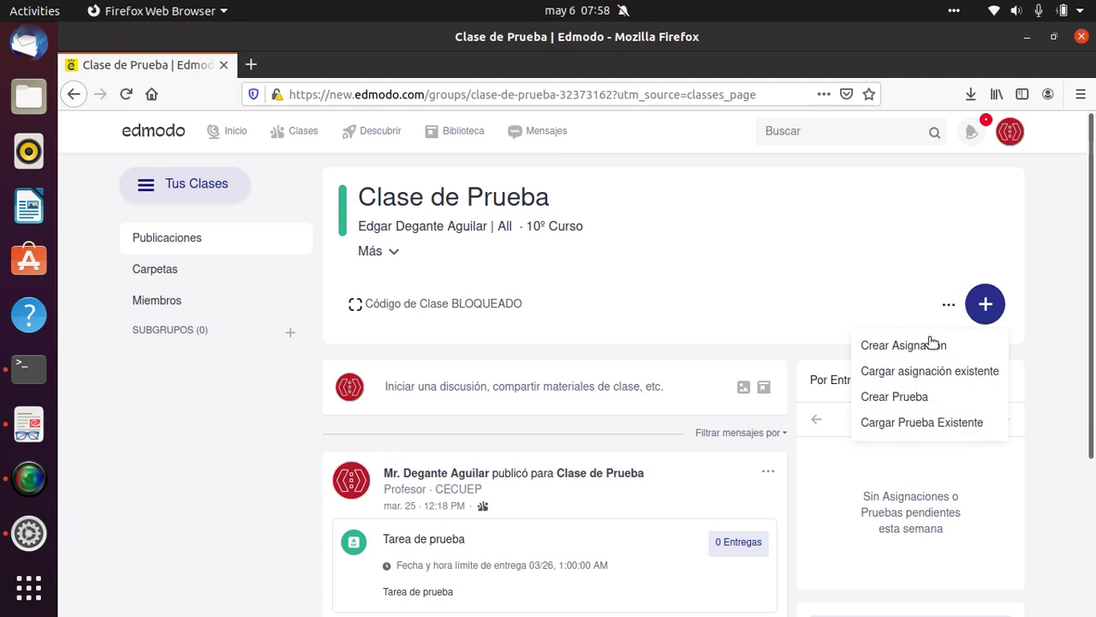
pyautogui.click(898, 401)
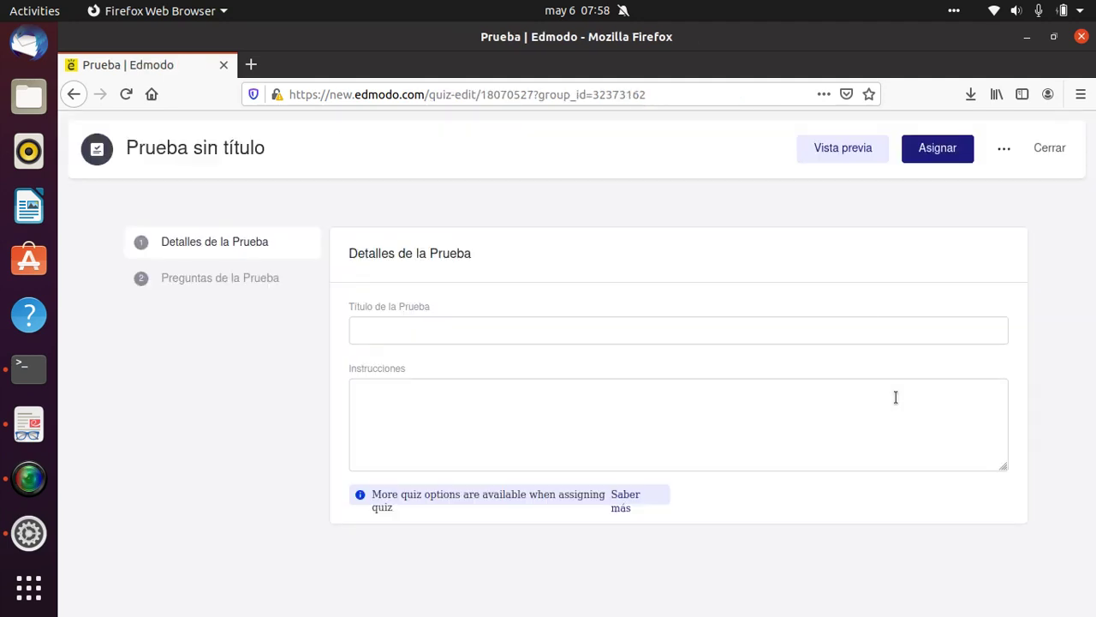
pyautogui.click(528, 318)
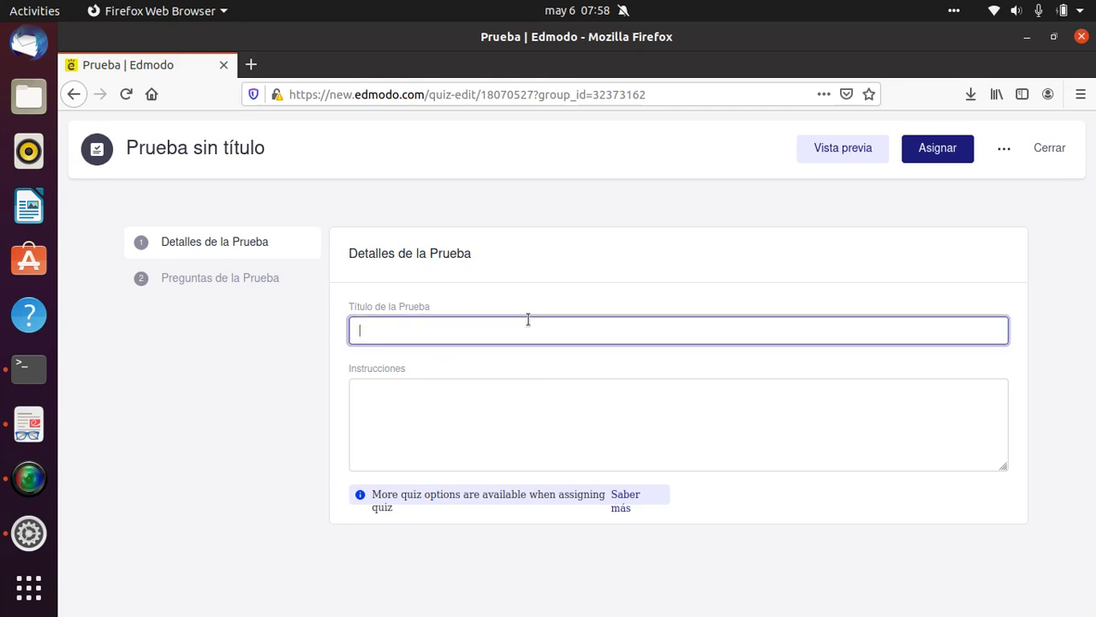
pyautogui.write('T')
pyautogui.press('BackSpace')
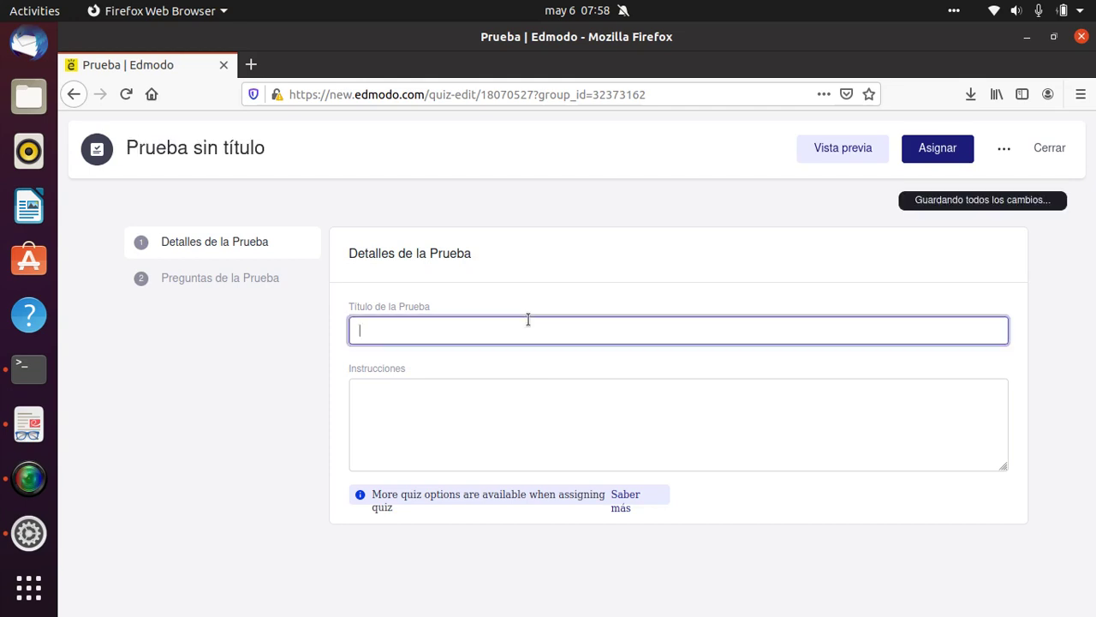
pyautogui.write('Test')
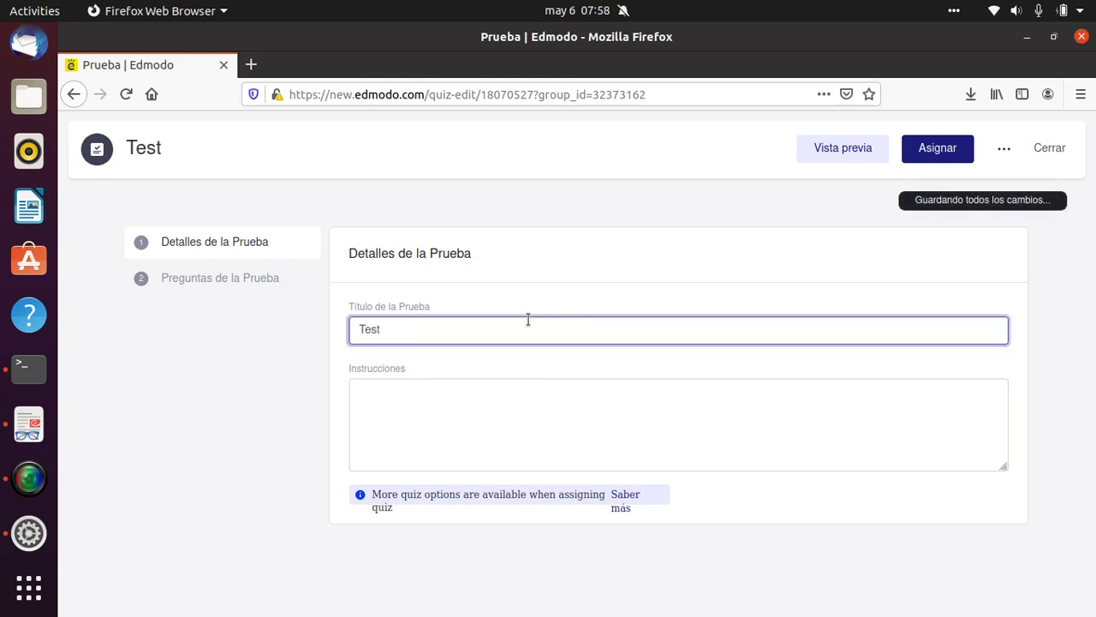
pyautogui.write(' de Asign')
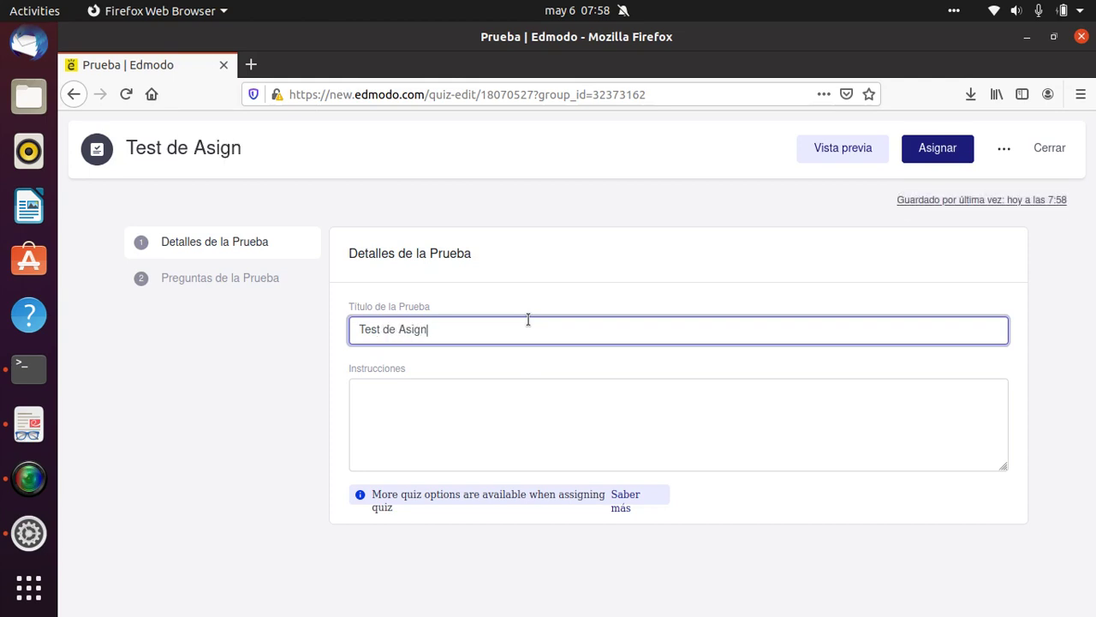
pyautogui.write('atura')
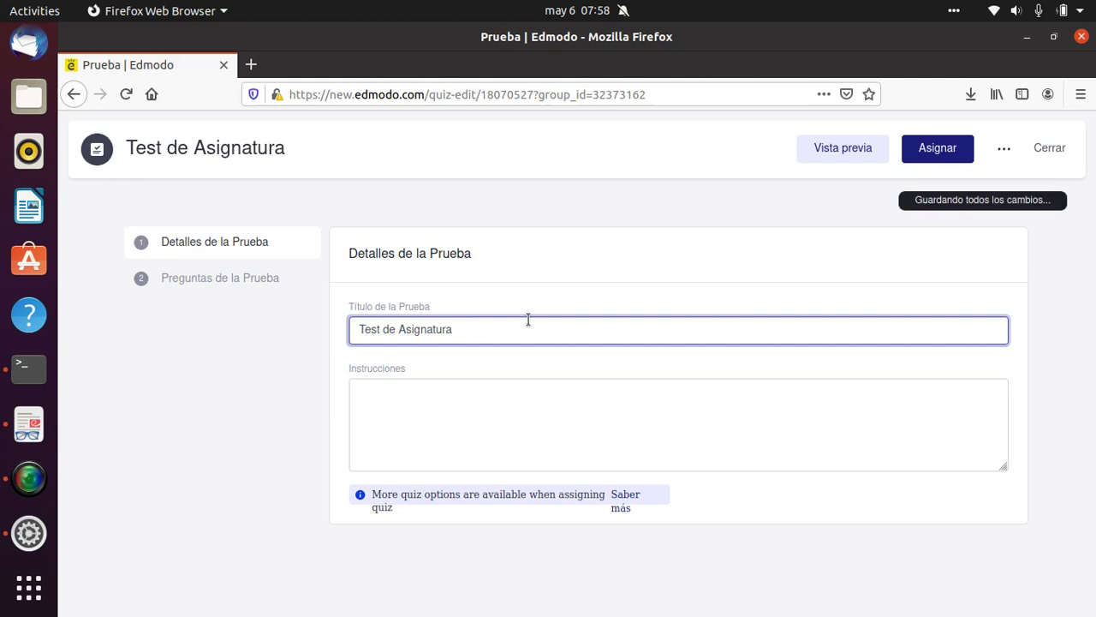
# - Set the quiz title to "Examen de la Unidad X", replacing any text in the title
pyautogui.hotkey('ctrl', 'a')
pyautogui.write('E')
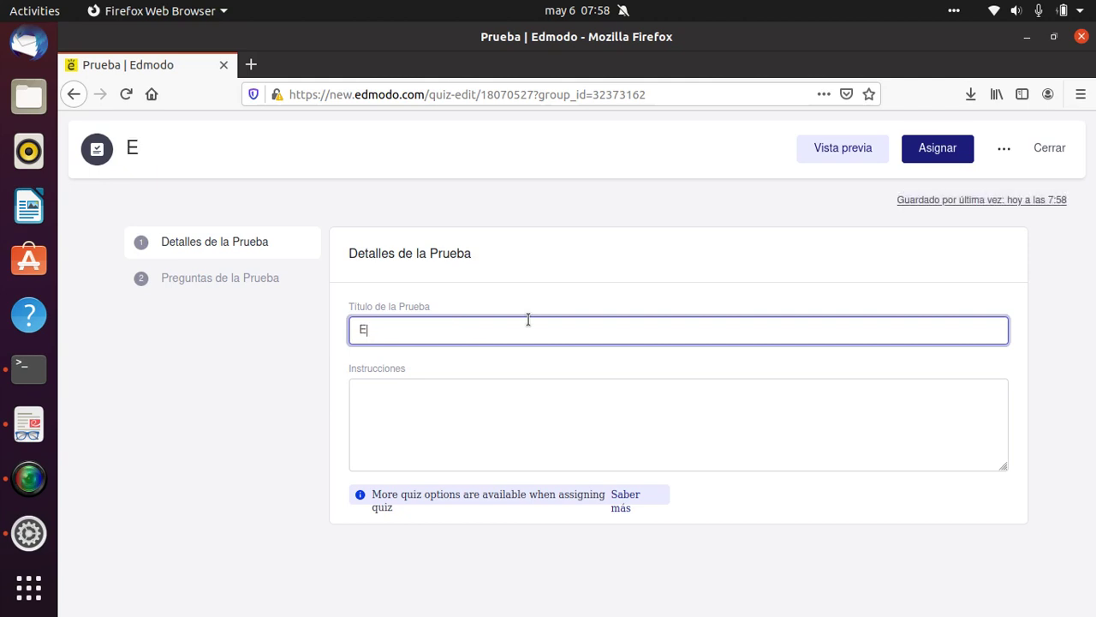
pyautogui.write('xamen d')
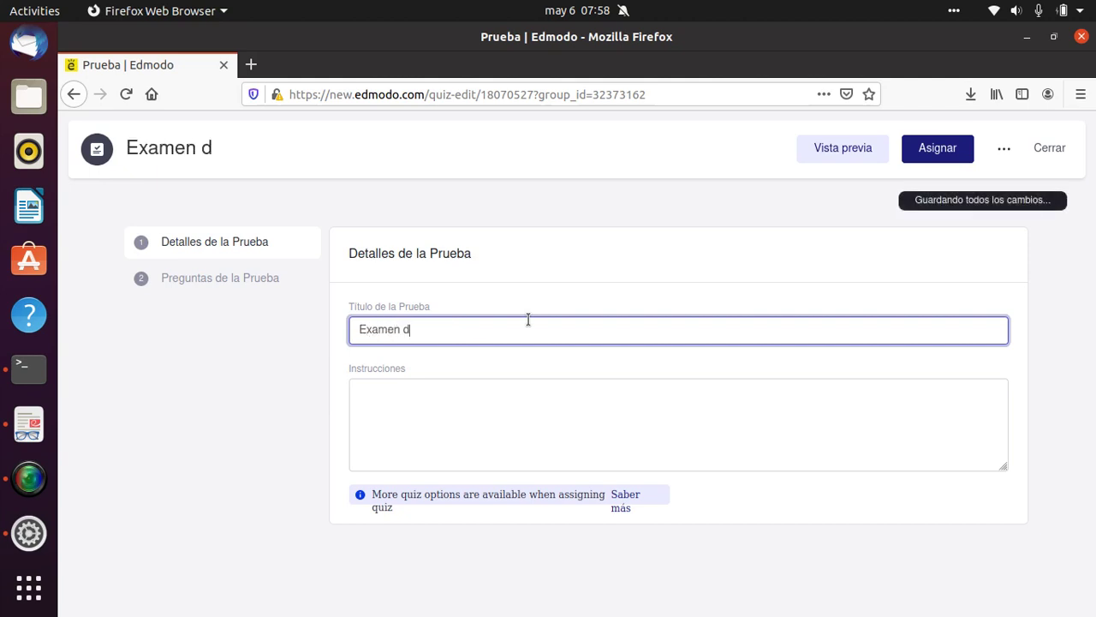
pyautogui.write('e la Unidad')
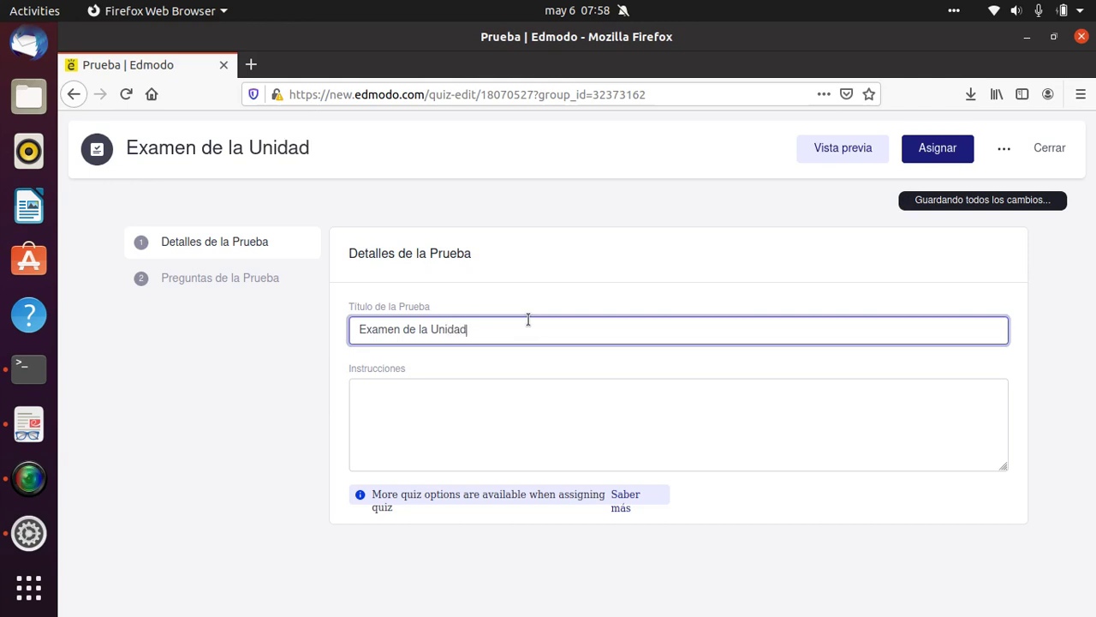
pyautogui.write(' X')
# - Write the quiz instructions as "Selecciona una respuesta por cada pregunta."
pyautogui.click(479, 397)
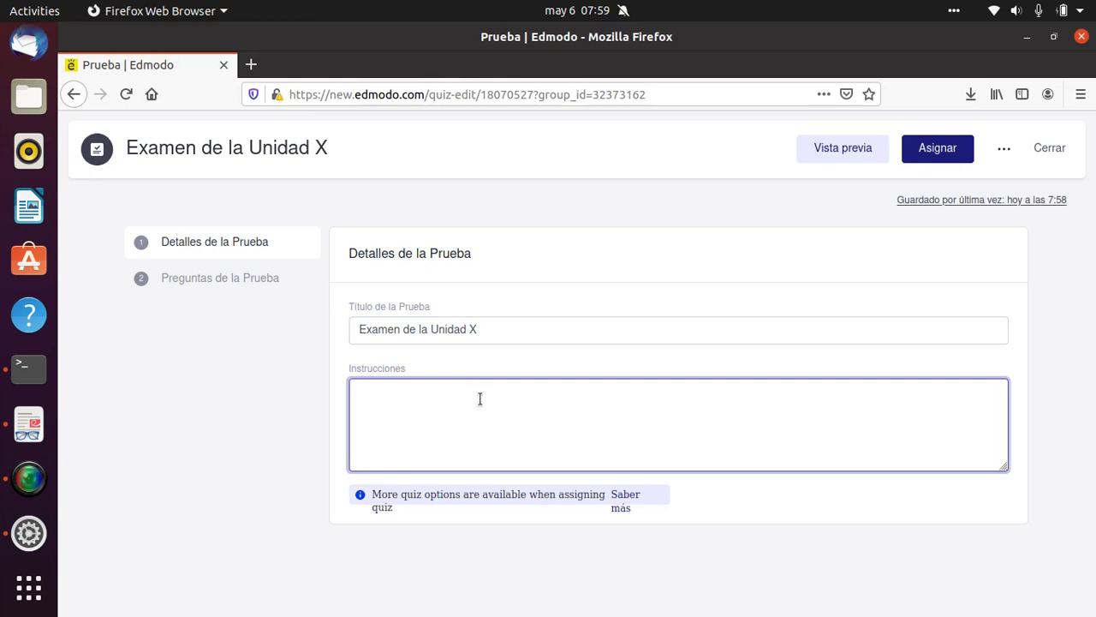
pyautogui.write('Selecciona una')
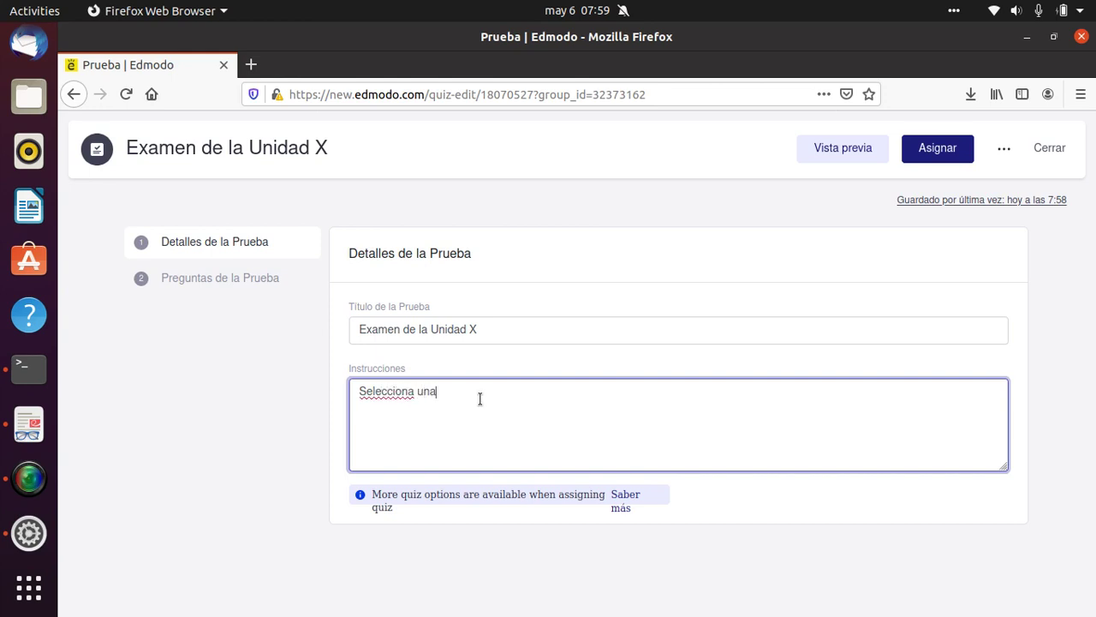
pyautogui.write(' respuesta')
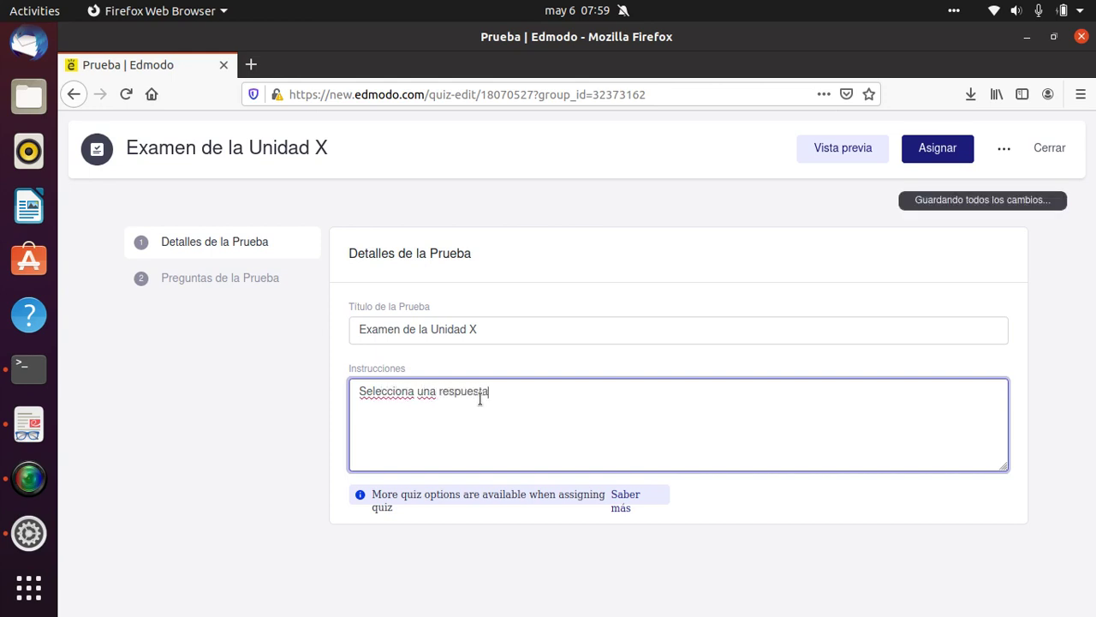
pyautogui.press('BackSpace')
pyautogui.write('una respuesta p')
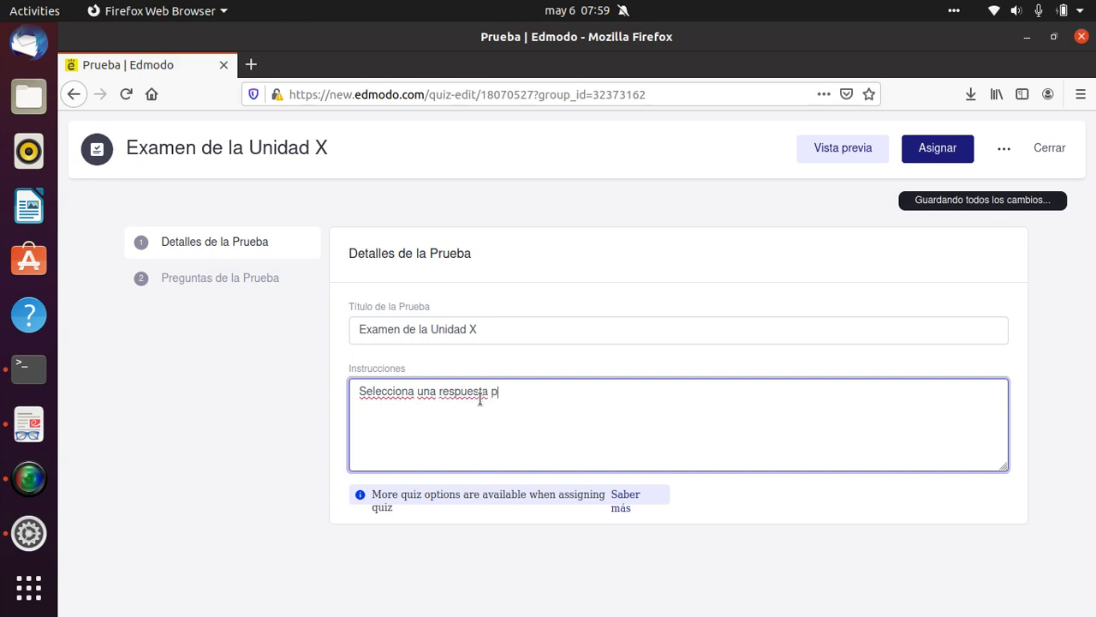
pyautogui.write('or cada preg')
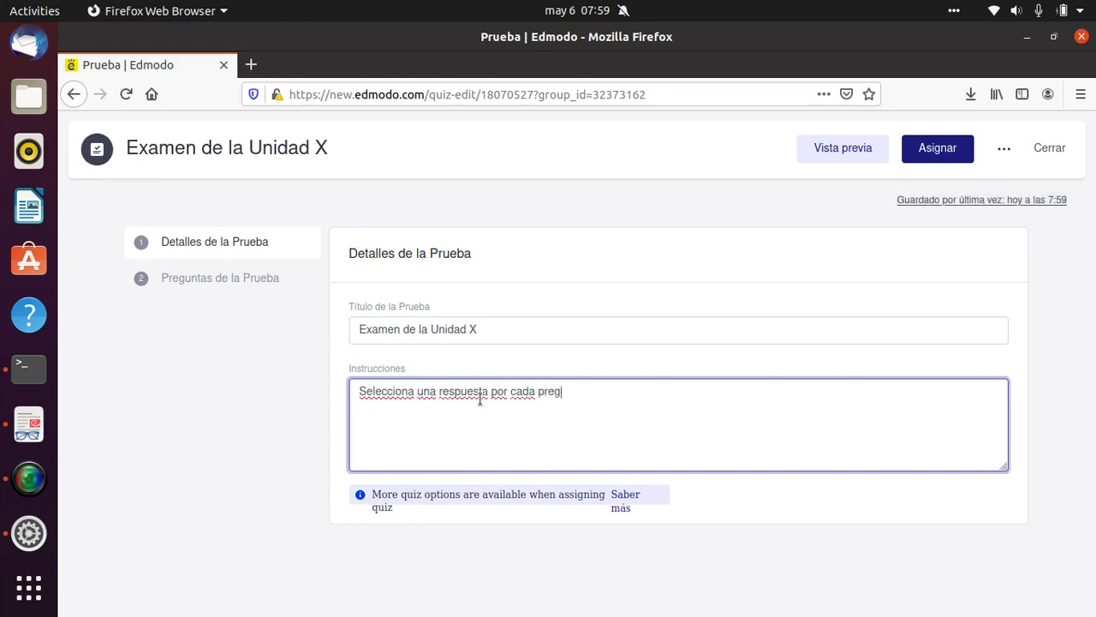
pyautogui.write('unta.')
# - Go to the quiz's questions section, briefly revisiting the quiz details
pyautogui.click(255, 284)
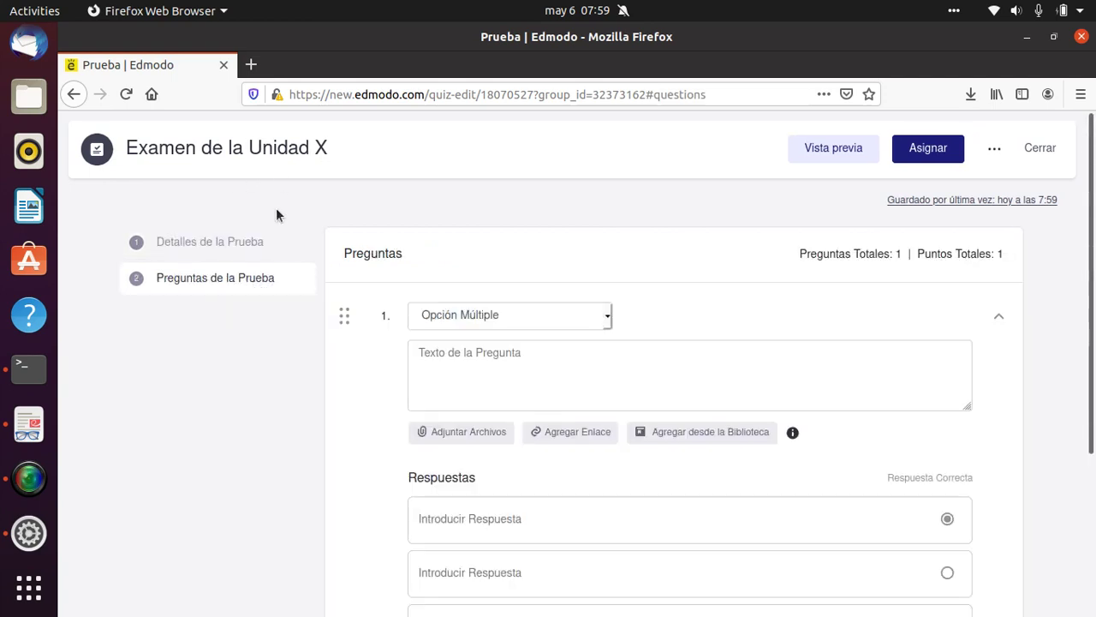
pyautogui.click(245, 241)
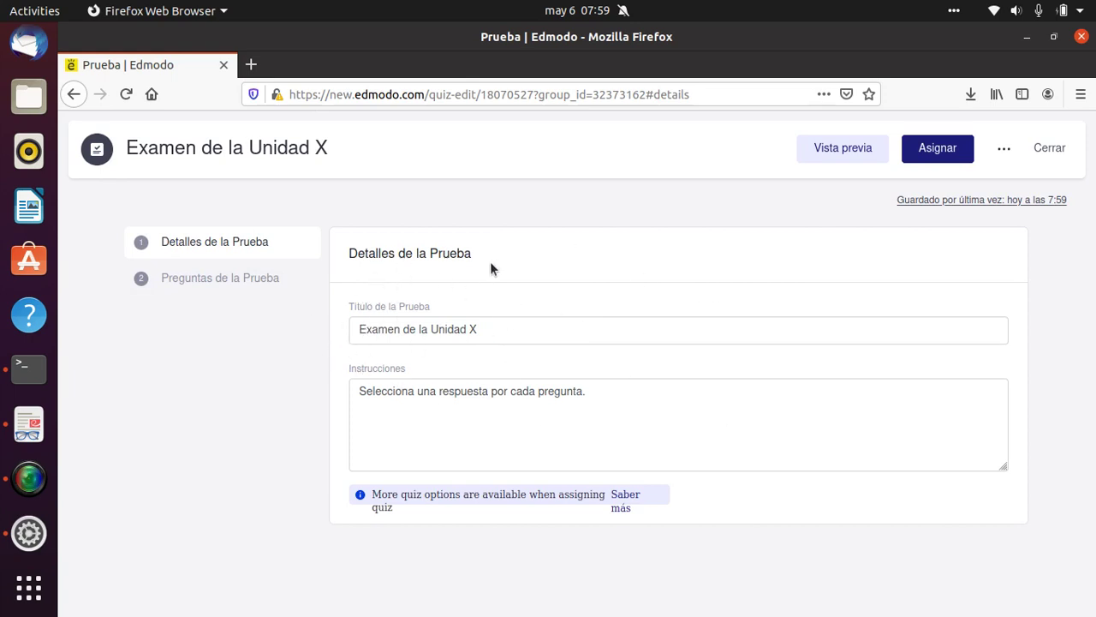
pyautogui.click(213, 283)
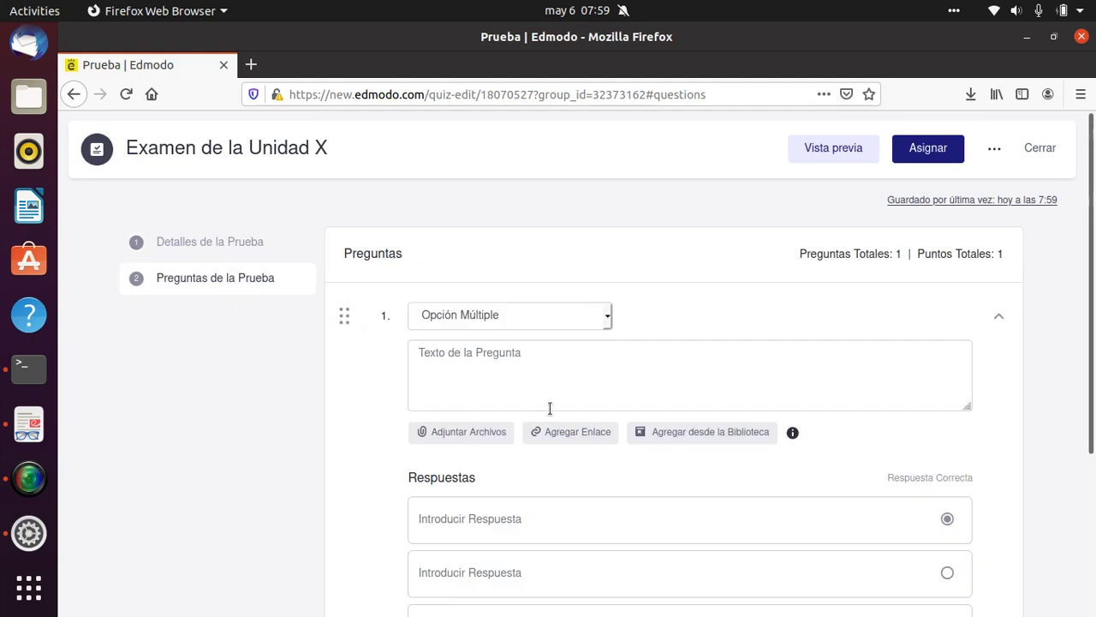
# - Set the type of question 1 to Verdadero/Falso
pyautogui.click(567, 317)
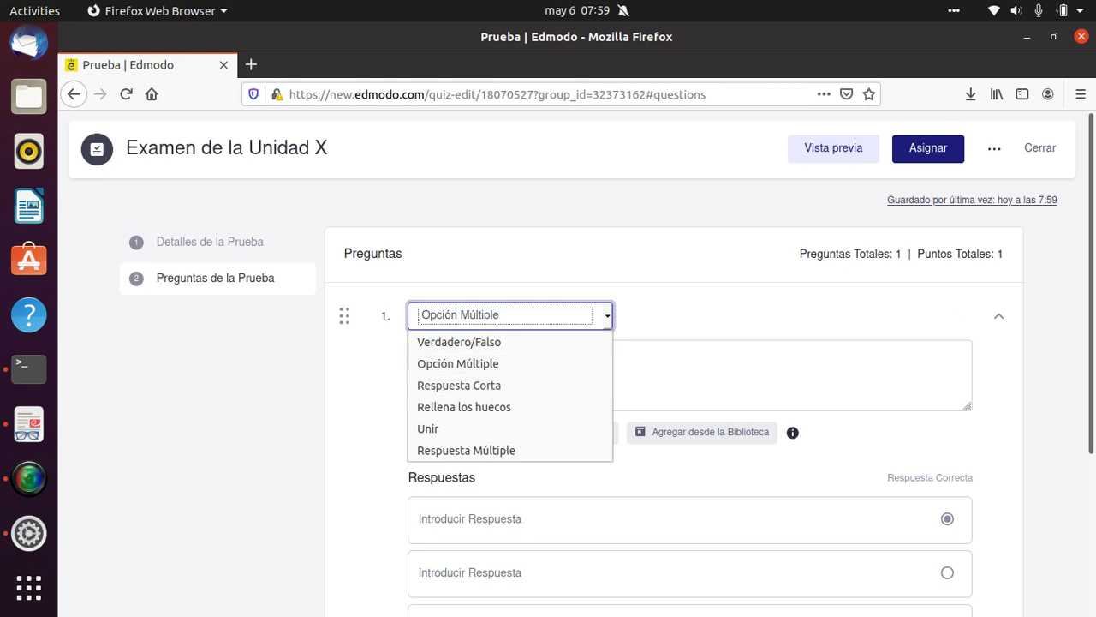
pyautogui.press('Escape')
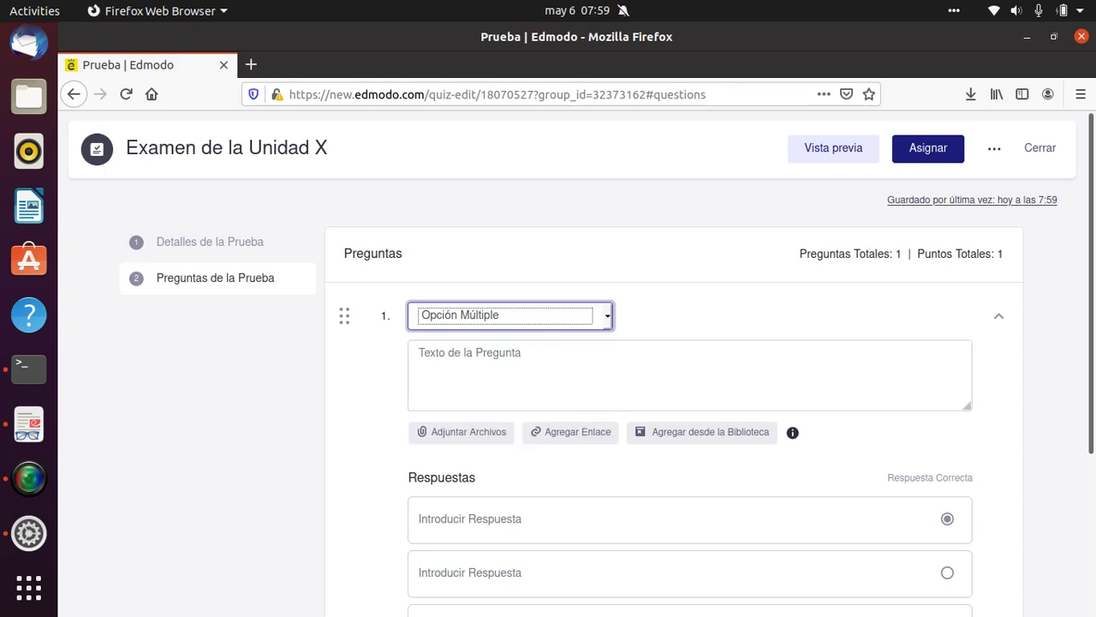
pyautogui.hotkey('alt', 'Tab')
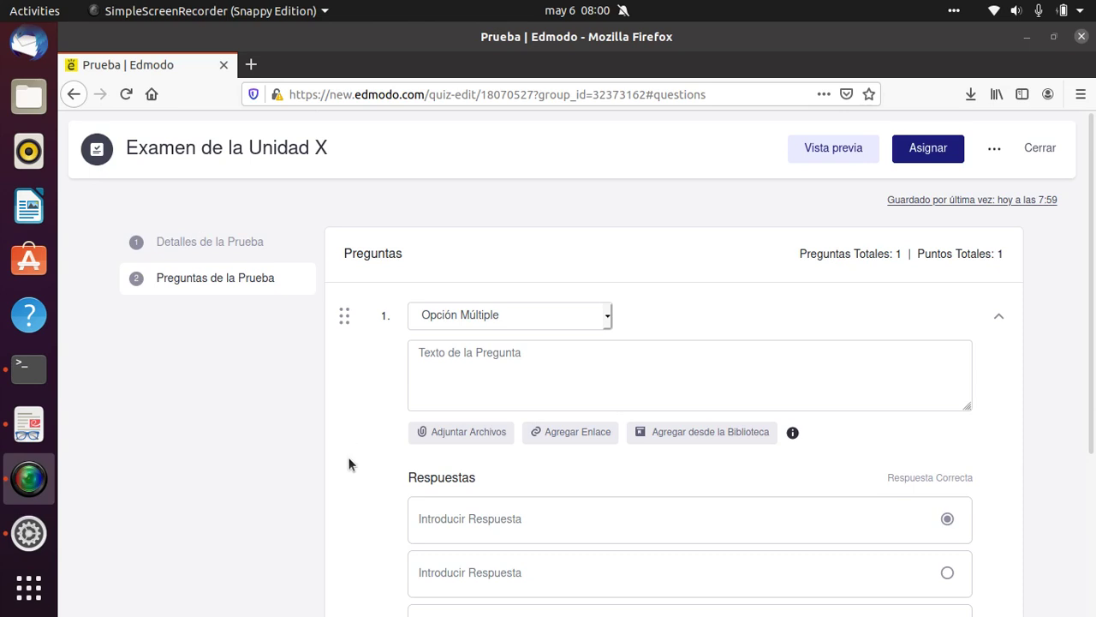
pyautogui.click(537, 324)
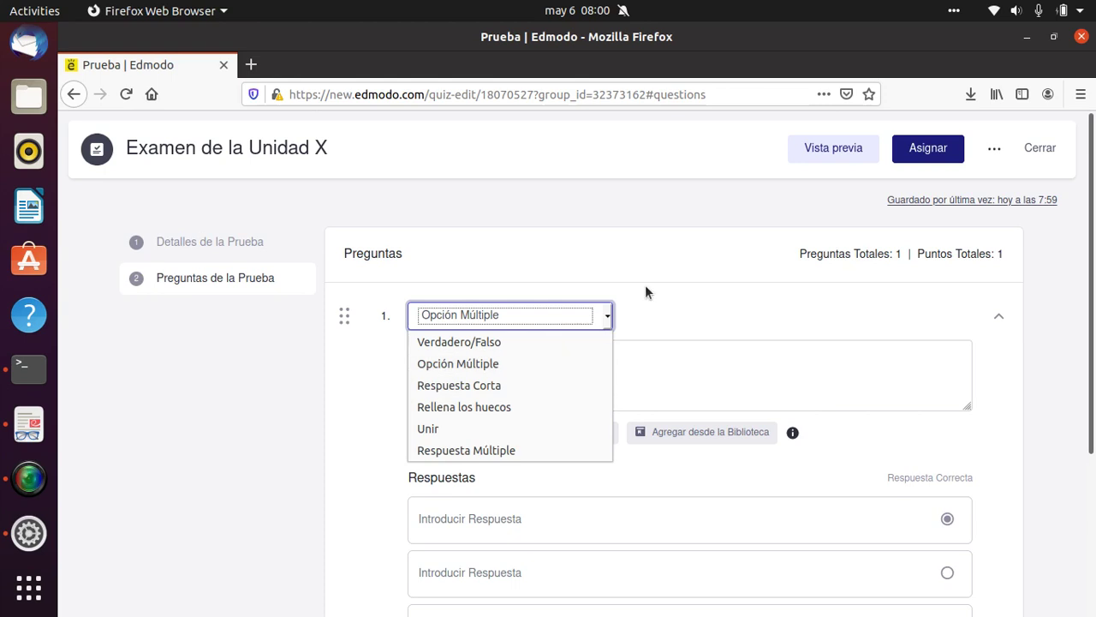
pyautogui.click(470, 345)
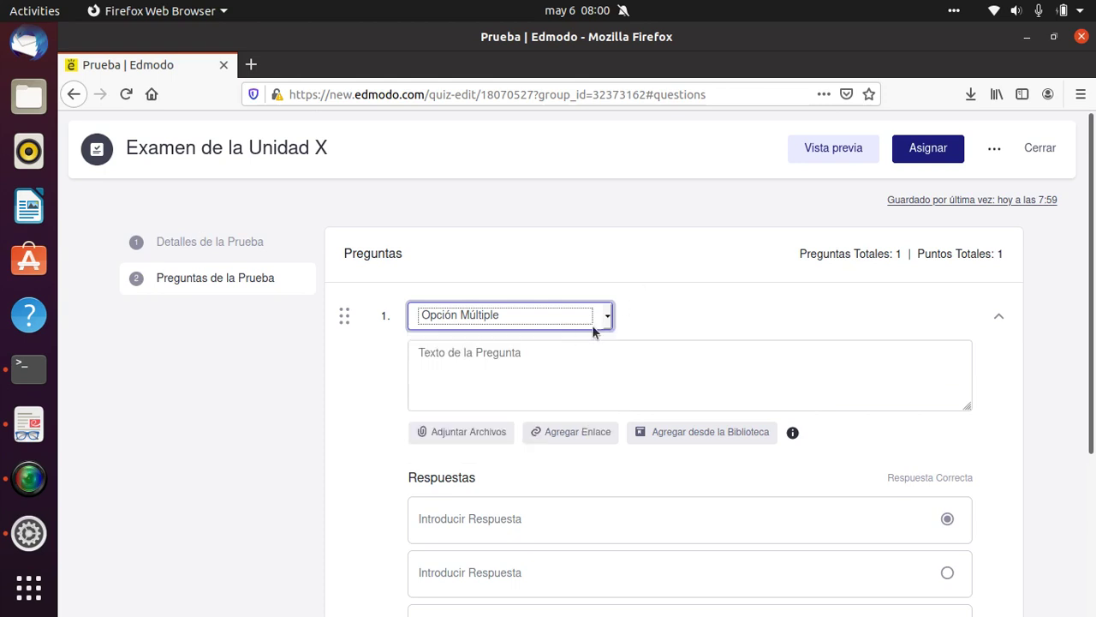
# - Write the text of question 1 as "TIC's Significa TEcbnologías de la Información y COmunicación."
pyautogui.click(594, 368)
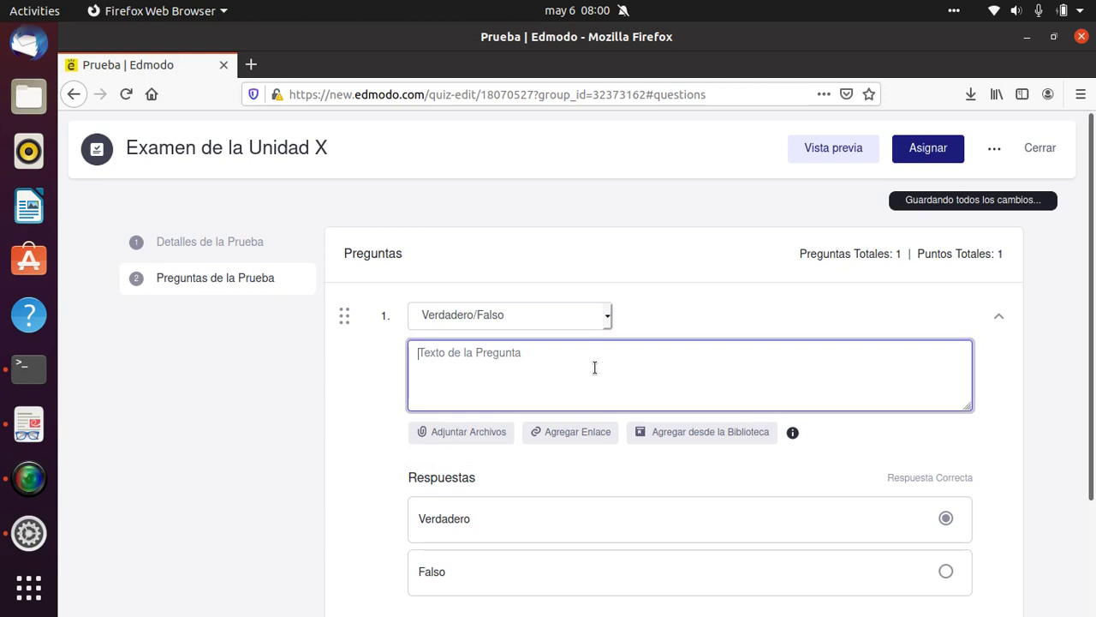
pyautogui.write('Es')
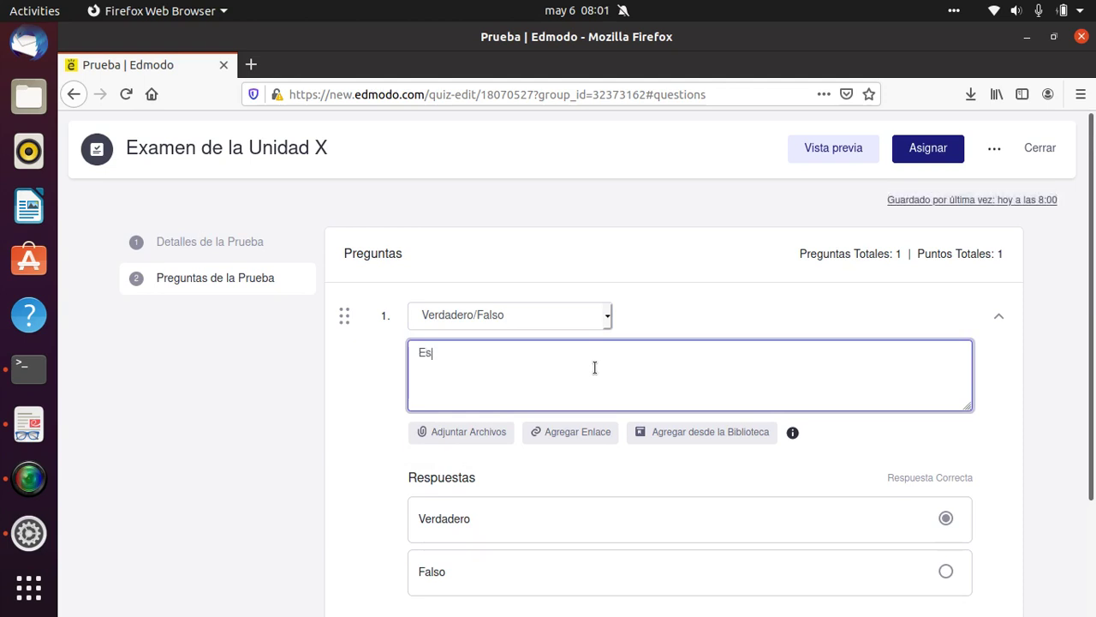
pyautogui.press('BackSpace')
pyautogui.press('BackSpace')
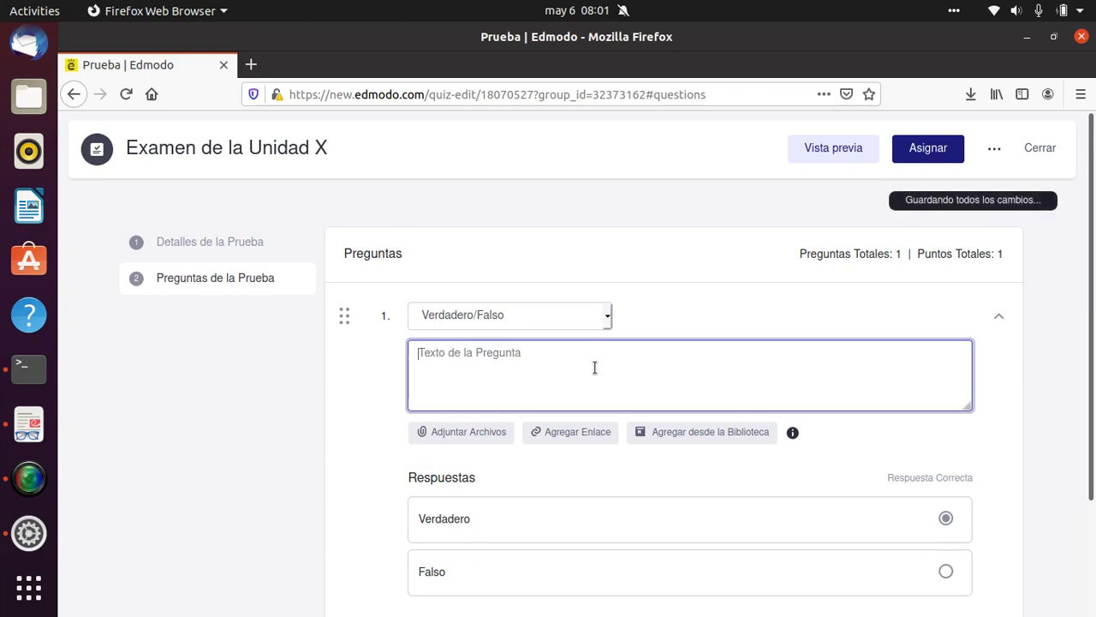
pyautogui.write("TIC's")
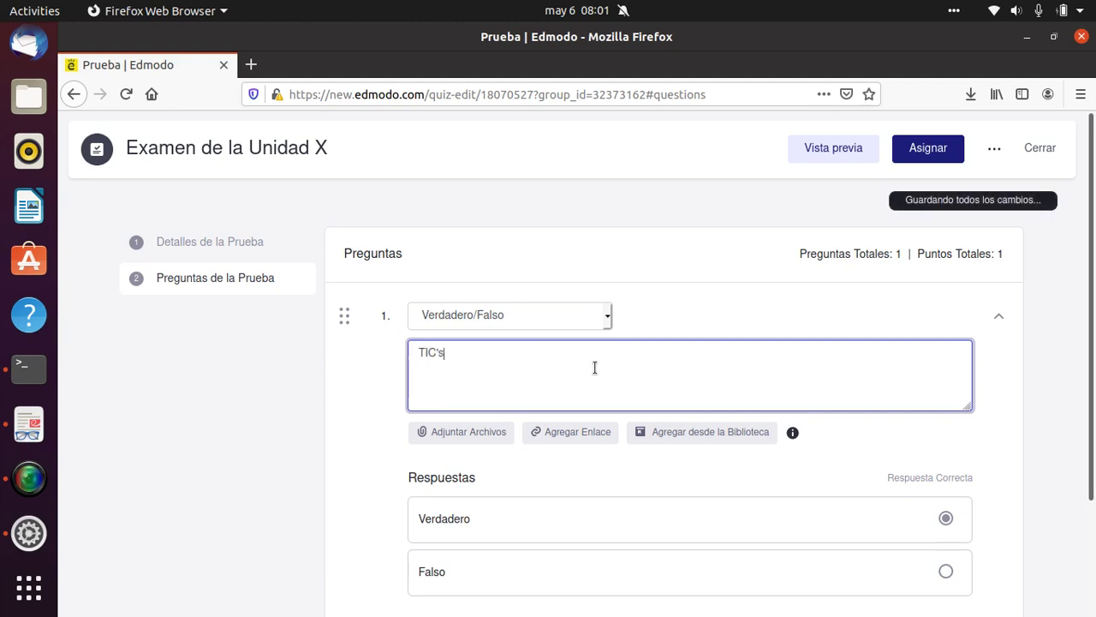
pyautogui.write(' Significa TEcbnolog+ías')
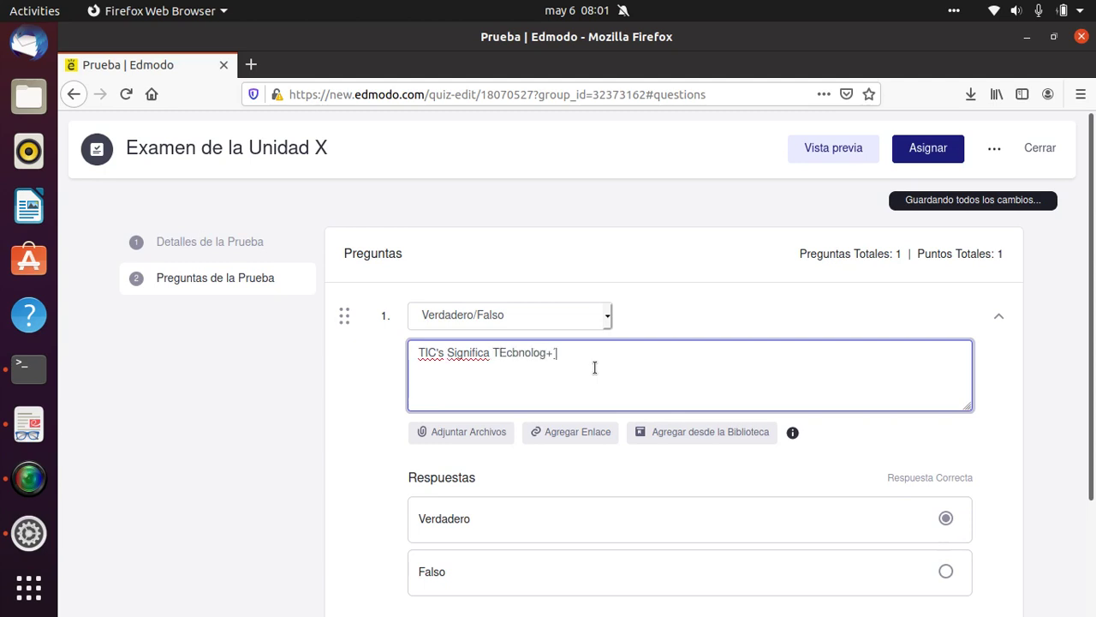
pyautogui.press('BackSpace')
pyautogui.press('BackSpace')
pyautogui.press('BackSpace')
pyautogui.press('BackSpace')
pyautogui.write('ías de la Información y COmunicación')
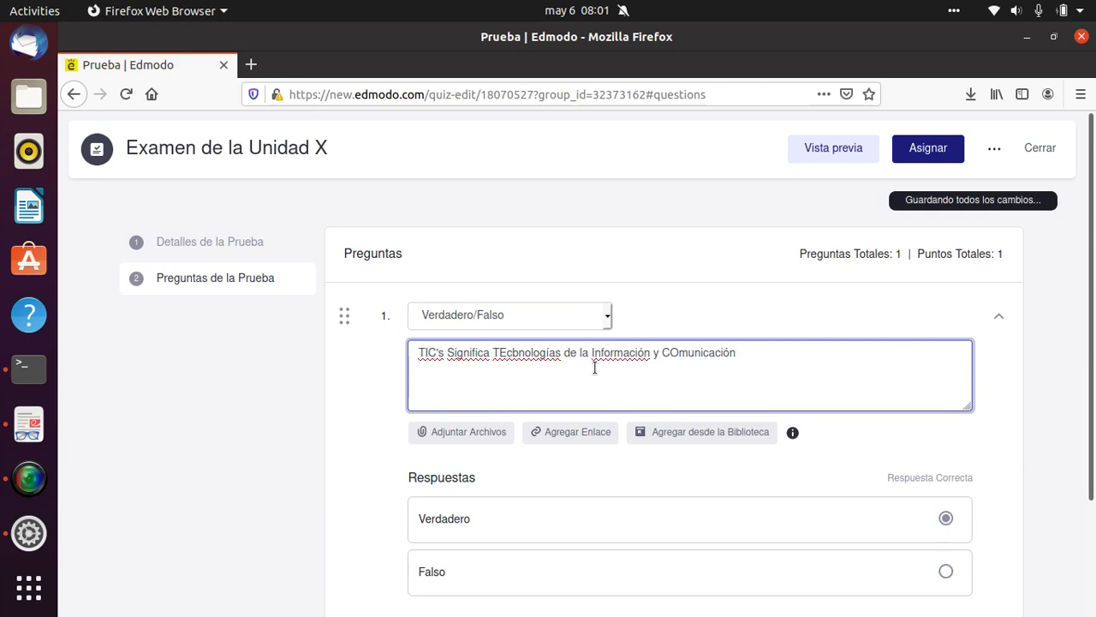
pyautogui.write('.')
# - Correct the two mistyped words in question 1's text to "Tecnologías" and "Comunicación"
pyautogui.click(503, 352)
pyautogui.press('BackSpace')
pyautogui.write('e')
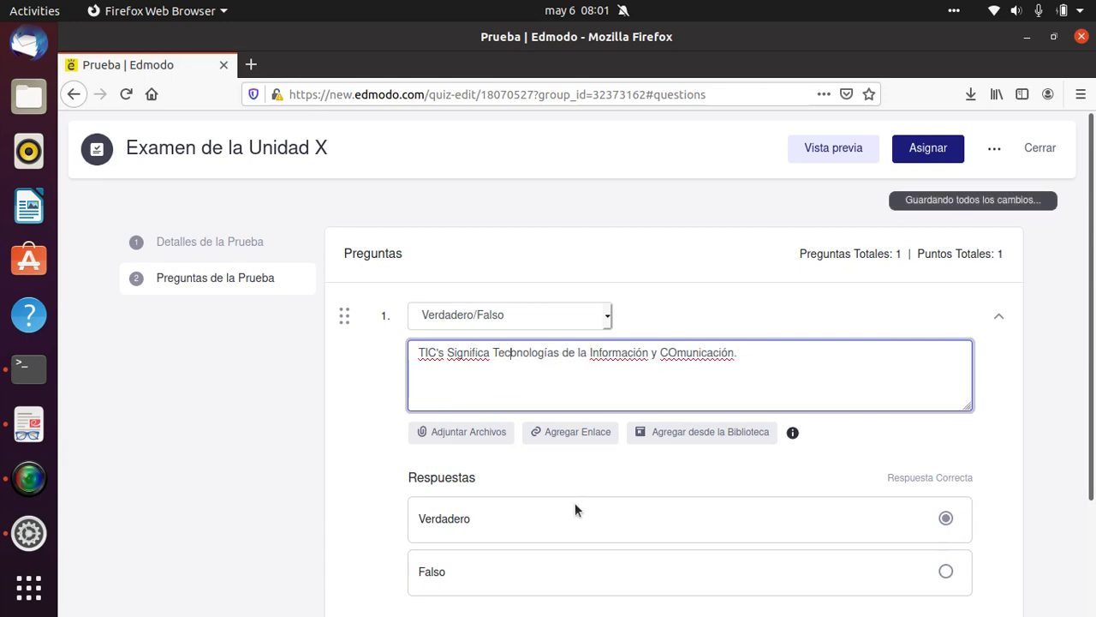
pyautogui.press('Left')
pyautogui.press('BackSpace')
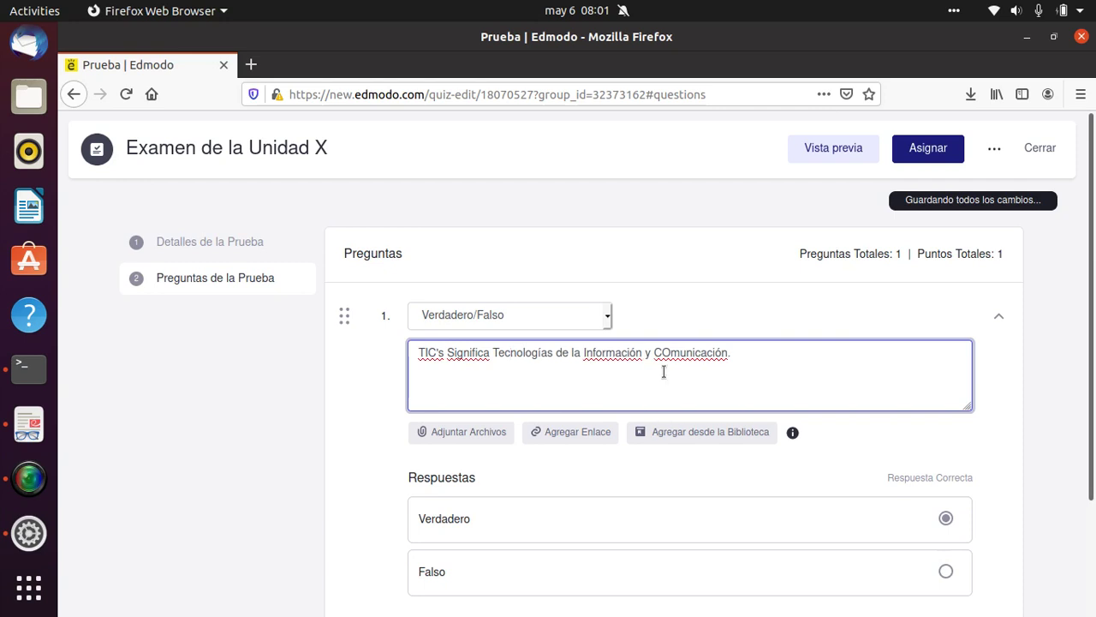
pyautogui.click(670, 352)
pyautogui.press('BackSpace')
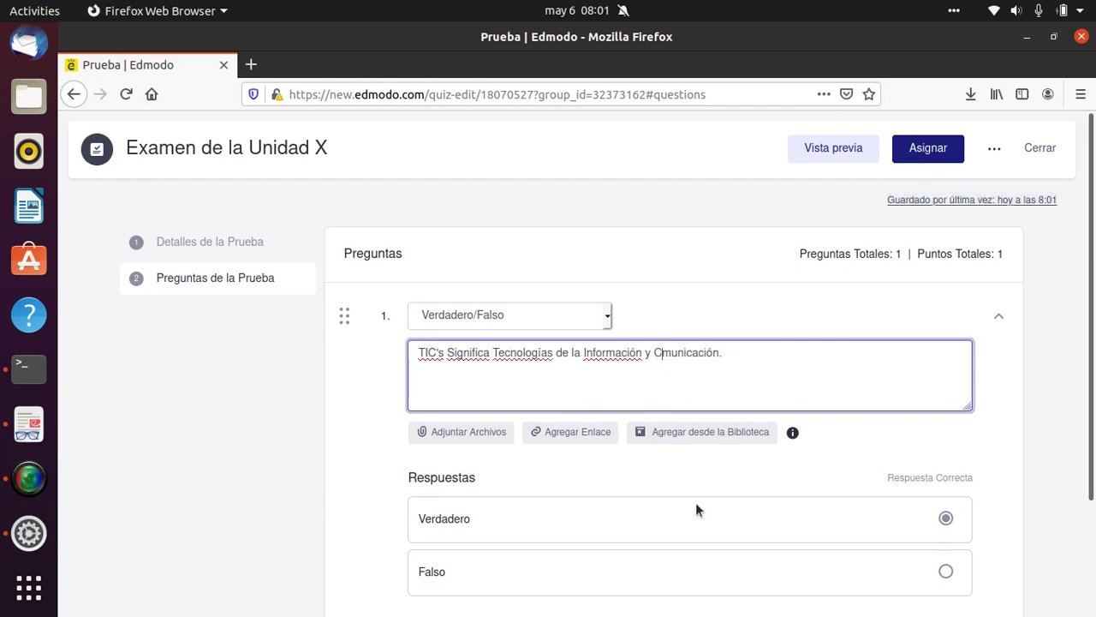
pyautogui.write('o')
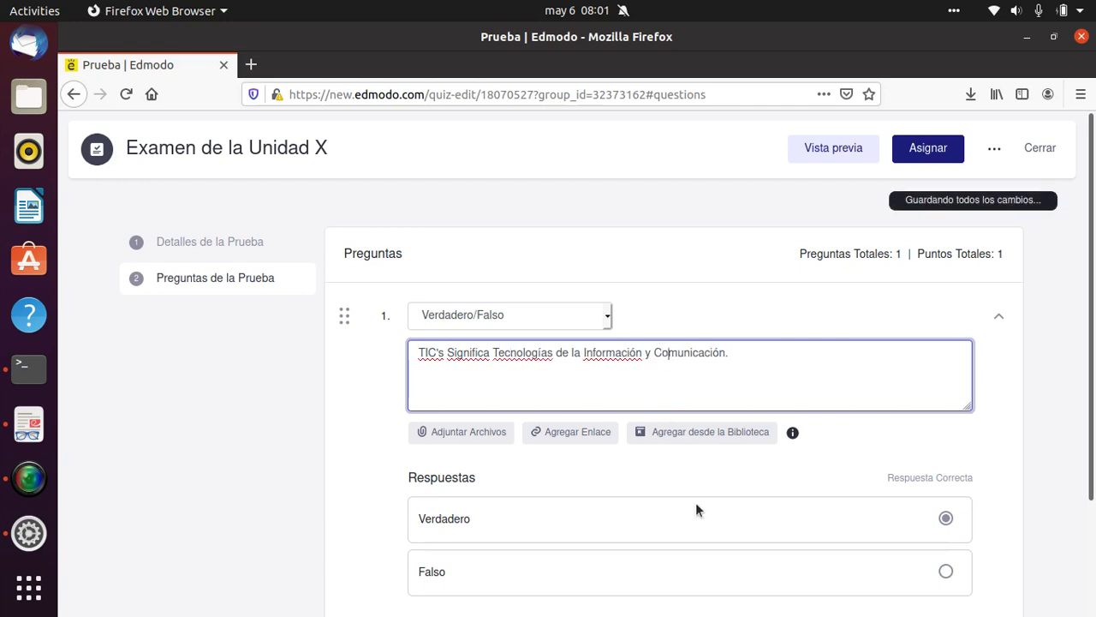
# - Change "Significa" to lowercase "significa" in the text of question 1
pyautogui.click(455, 352)
pyautogui.press('BackSpace')
pyautogui.write('s')
pyautogui.scroll(-3, 514, 570)
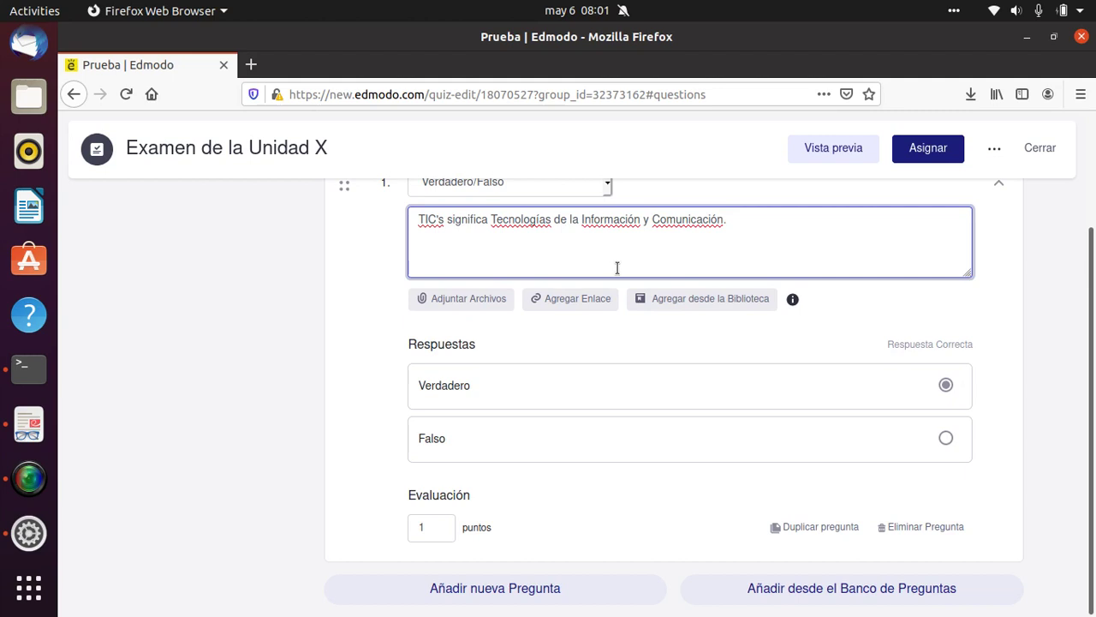
# - Mark Verdadero as the correct answer of question 1, keeping its score at 1 point
pyautogui.moveTo(414, 225); pyautogui.dragTo(778, 223)
pyautogui.click(946, 387)
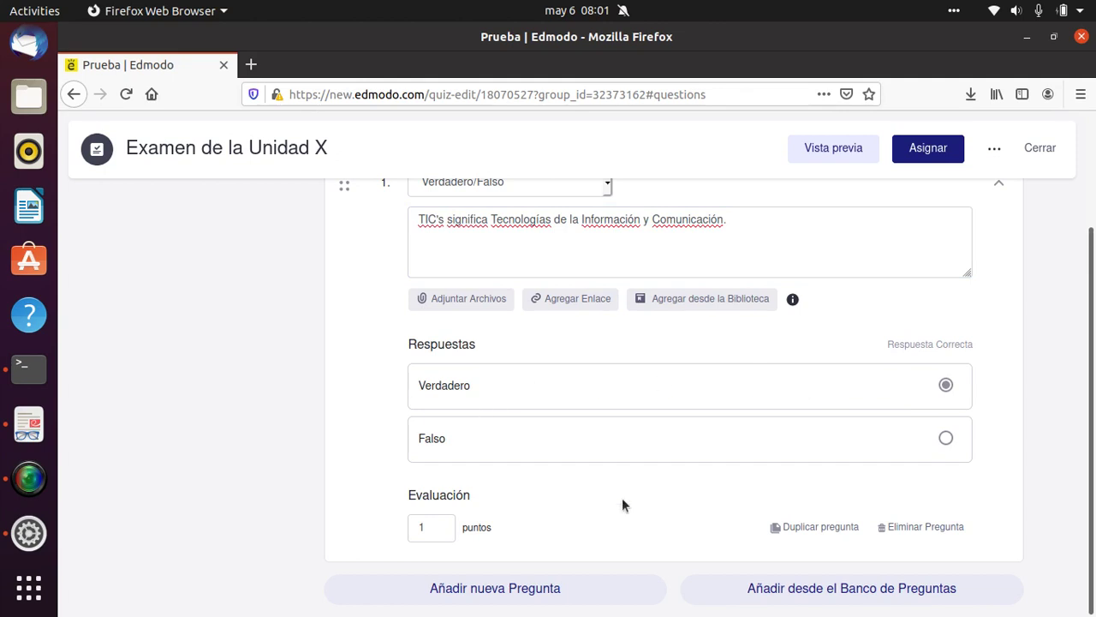
pyautogui.click(434, 526)
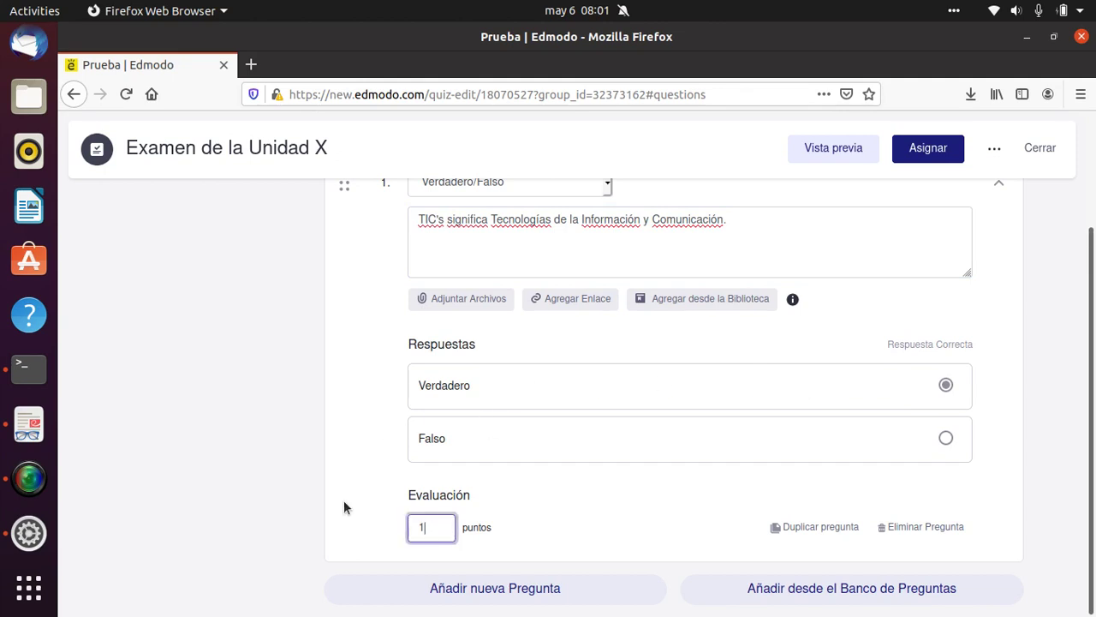
# - Add a second Verdadero/Falso question and begin its text with "La web"
pyautogui.click(466, 597)
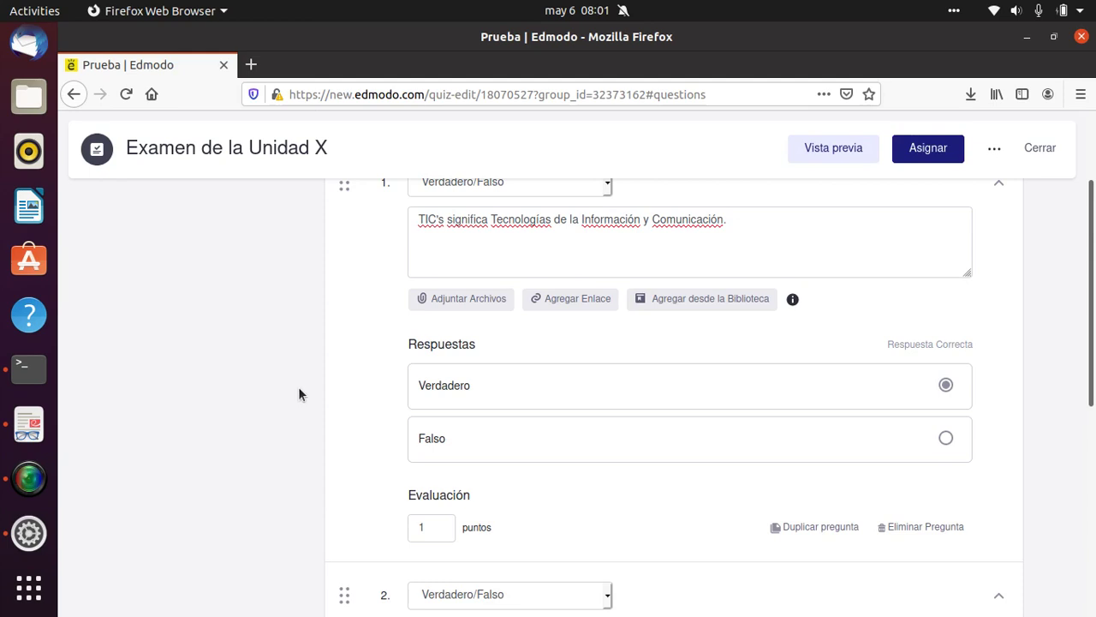
pyautogui.scroll(-8, 317, 403)
pyautogui.click(557, 254)
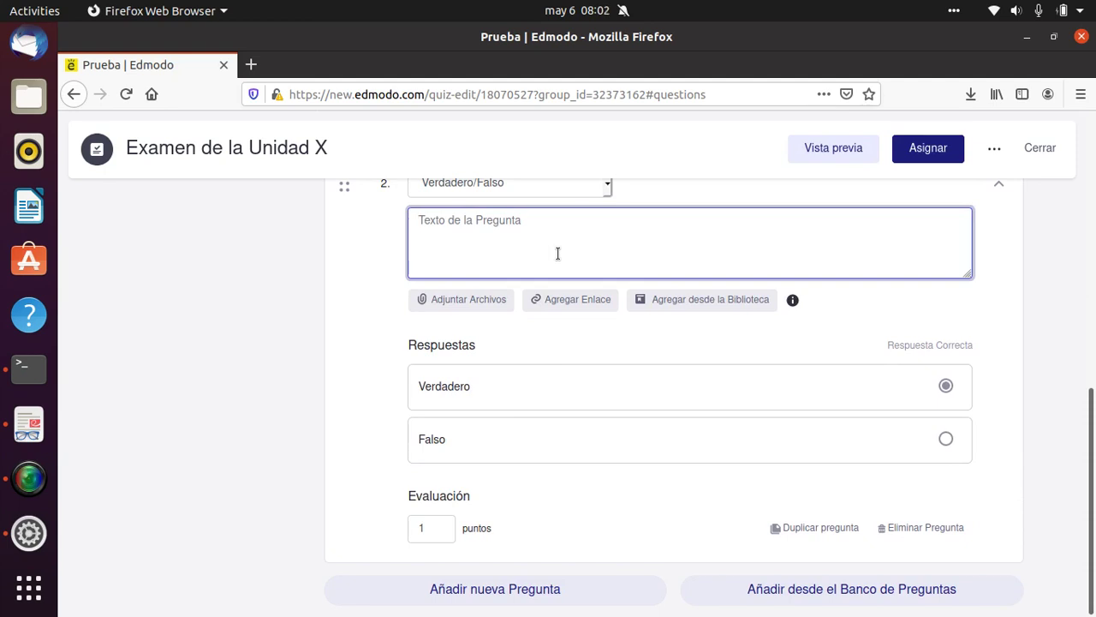
pyautogui.write('La web ')
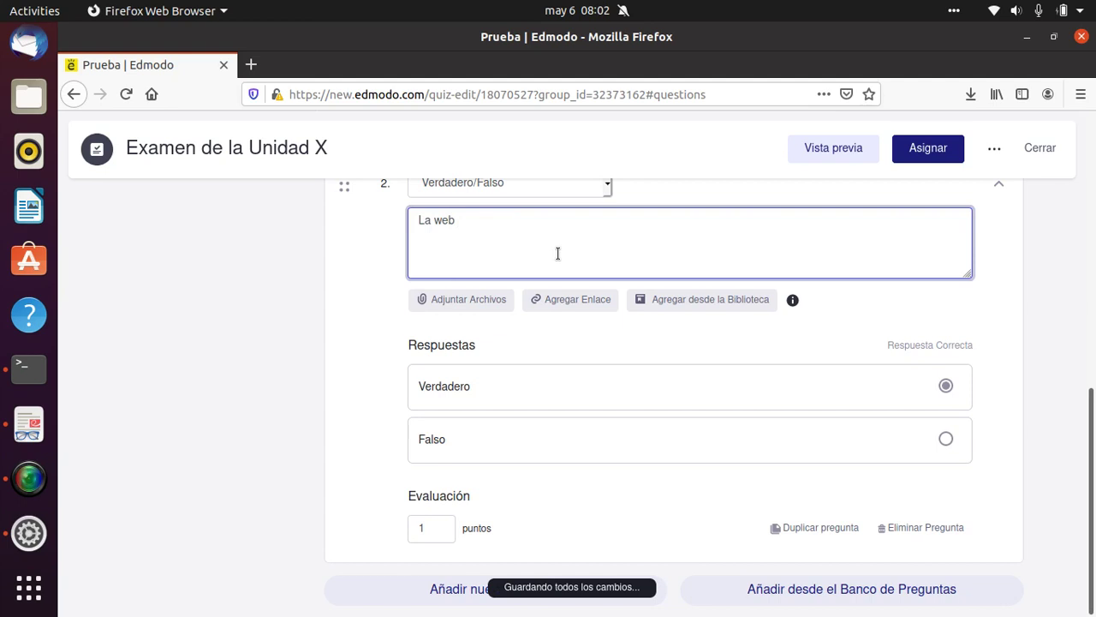
pyautogui.write('es')
pyautogui.press('BackSpace')
pyautogui.press('BackSpace')
pyautogui.write('f')
pyautogui.write('ucniona')
pyautogui.press('BackSpace')
pyautogui.press('BackSpace')
pyautogui.press('BackSpace')
pyautogui.write('nciona en equipos s')
pyautogui.press('BackSpace')
pyautogui.press('BackSpace')
pyautogui.press('BackSpace')
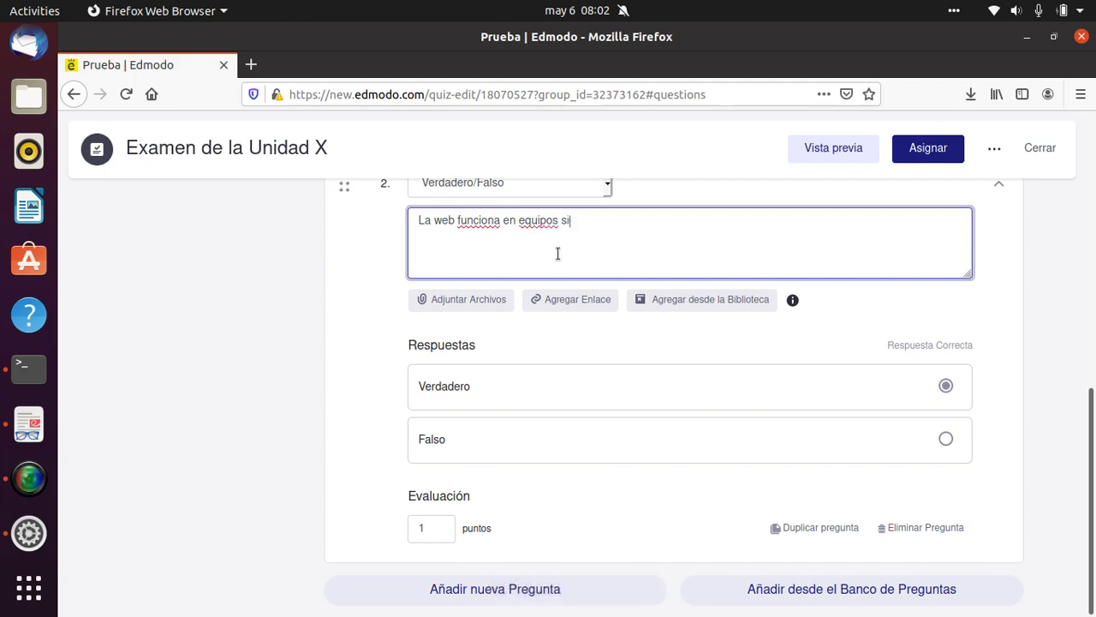
pyautogui.write('e')
pyautogui.press('BackSpace')
pyautogui.press('BackSpace')
pyautogui.press('BackSpace')
pyautogui.press('BackSpace')
pyautogui.press('BackSpace')
pyautogui.press('BackSpace')
pyautogui.press('BackSpace')
pyautogui.press('BackSpace')
pyautogui.press('BackSpace')
pyautogui.press('BackSpace')
pyautogui.press('BackSpace')
pyautogui.press('BackSpace')
pyautogui.press('BackSpace')
pyautogui.press('BackSpace')
pyautogui.press('BackSpace')
pyautogui.press('BackSpace')
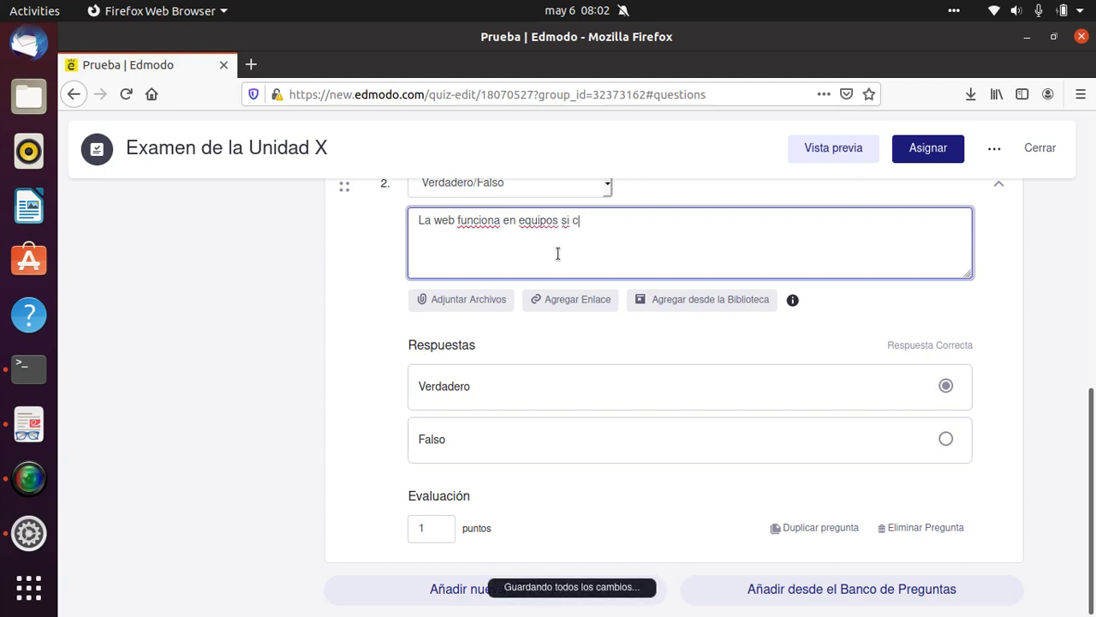
pyautogui.press('BackSpace')
pyautogui.press('BackSpace')
pyautogui.press('BackSpace')
pyautogui.press('BackSpace')
pyautogui.press('BackSpace')
pyautogui.press('BackSpace')
pyautogui.press('BackSpace')
pyautogui.press('BackSpace')
pyautogui.press('BackSpace')
pyautogui.press('BackSpace')
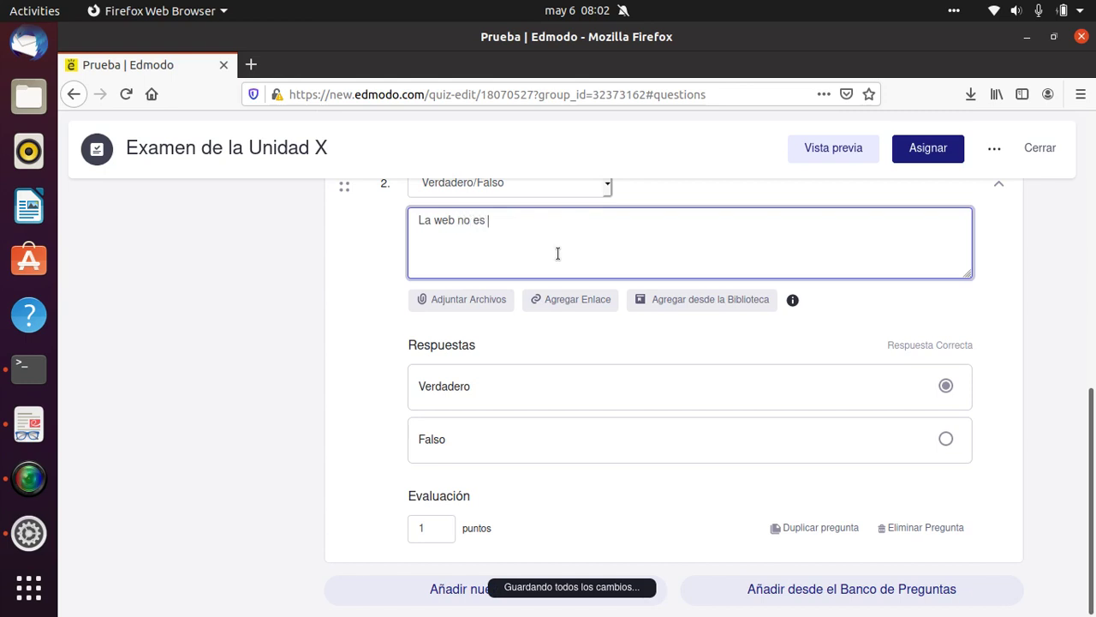
# - Complete the text of question 2 as "La web no es una red de computadoras." and mark Falso as its correct answer
pyautogui.write('no es una red de comput')
pyautogui.press('BackSpace')
pyautogui.write('ot')
pyautogui.press('BackSpace')
pyautogui.write('tadoras.')
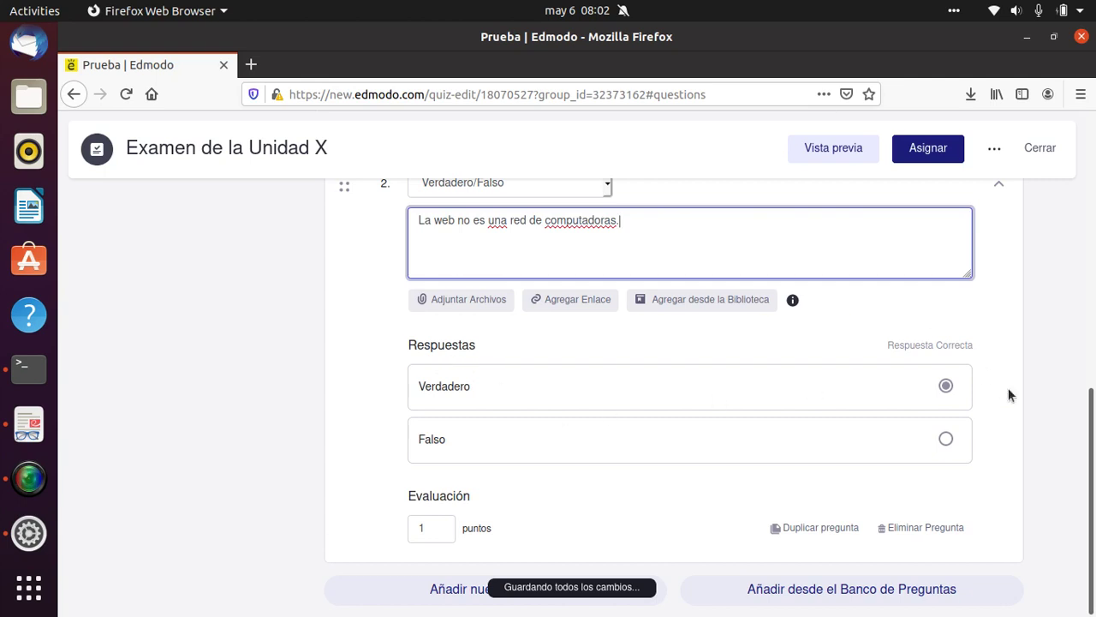
pyautogui.click(946, 438)
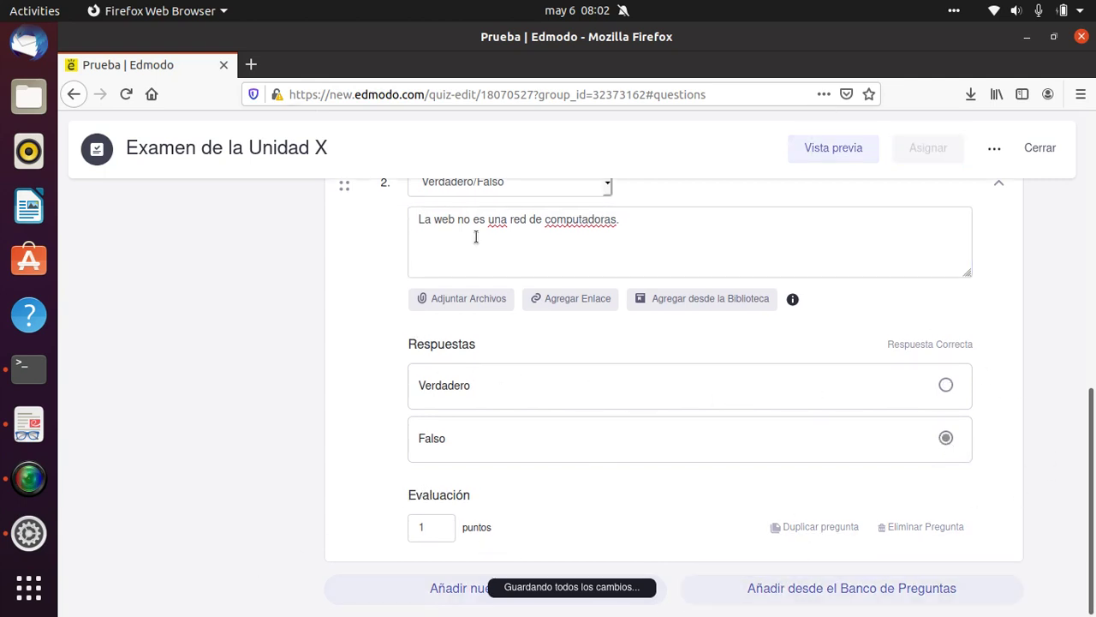
# - Open the assignment settings for the quiz and set its due date to 05/08/2020
pyautogui.scroll(5, 432, 424)
pyautogui.scroll(2, 481, 381)
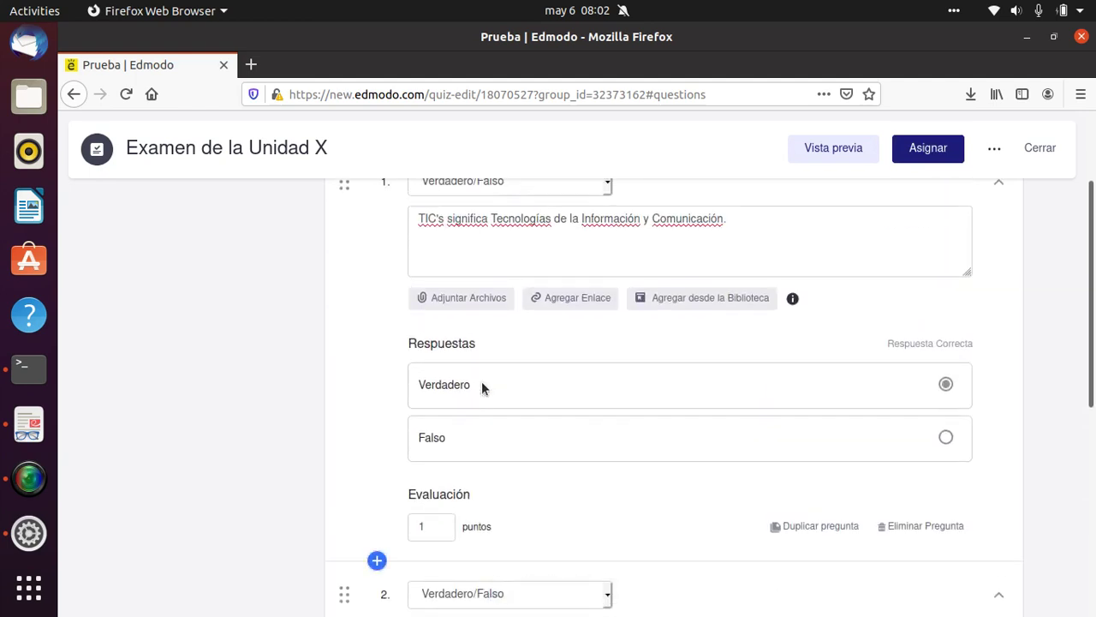
pyautogui.scroll(-5, 482, 382)
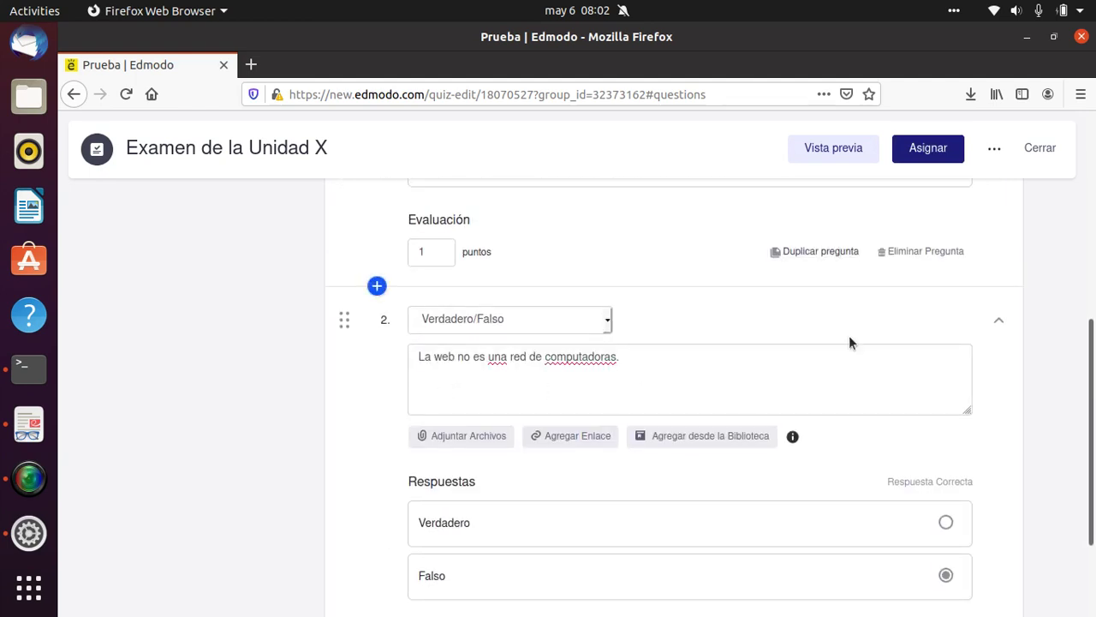
pyautogui.scroll(-3, 695, 455)
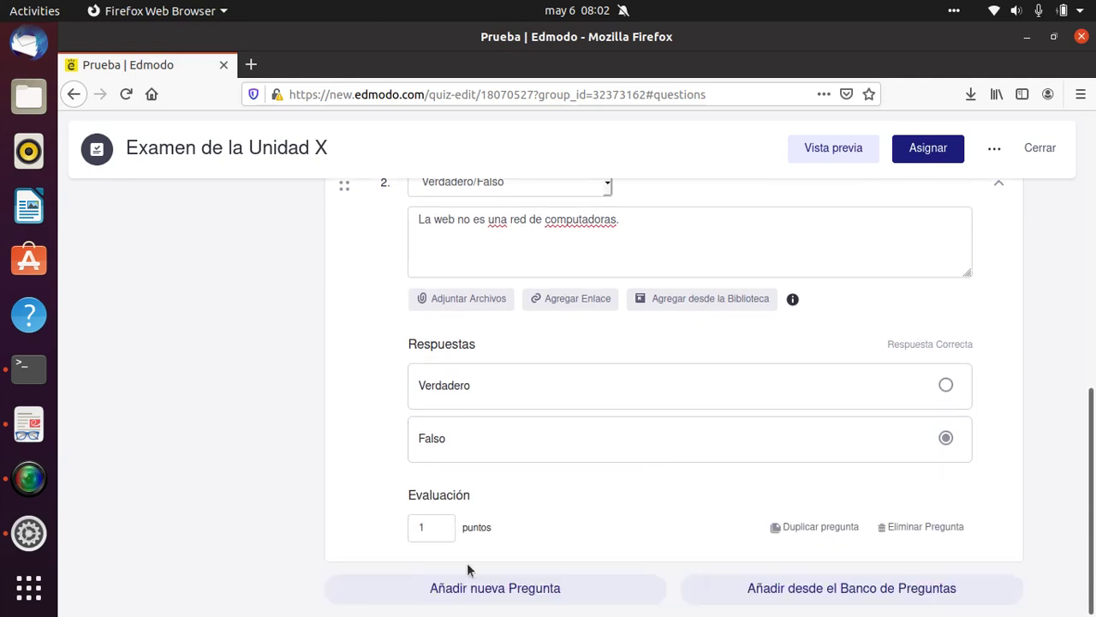
pyautogui.scroll(11, 912, 341)
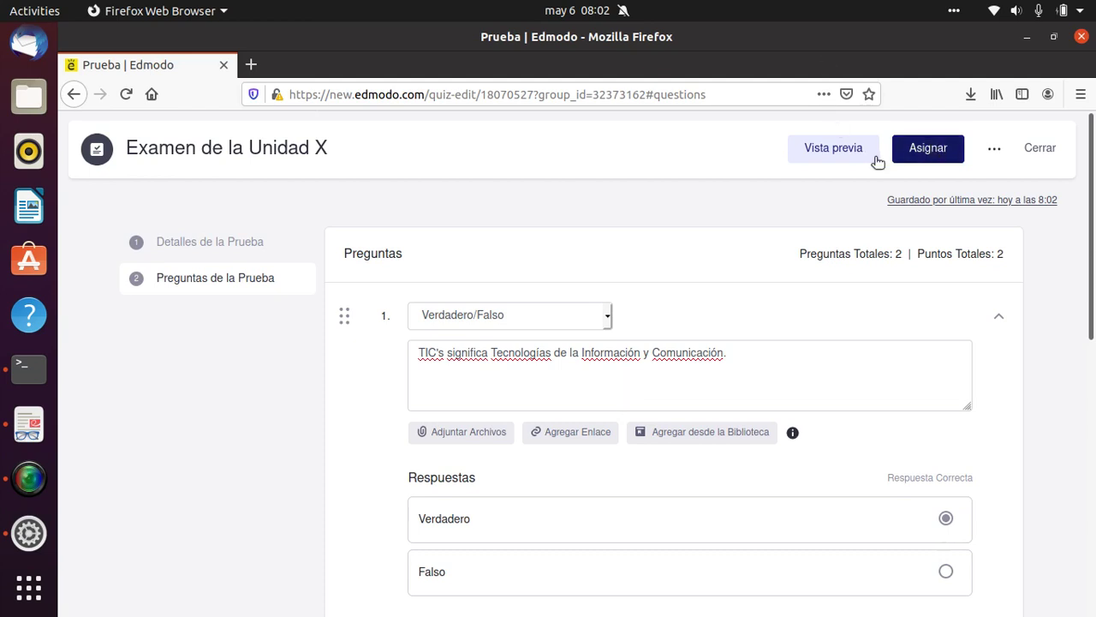
pyautogui.click(939, 152)
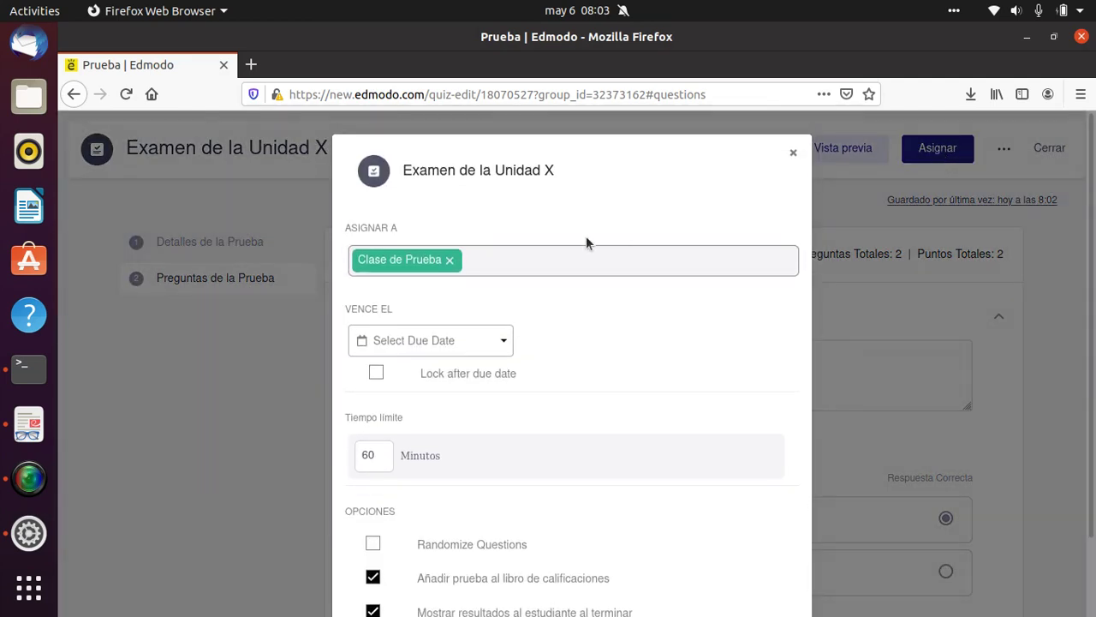
pyautogui.scroll(-2, 521, 317)
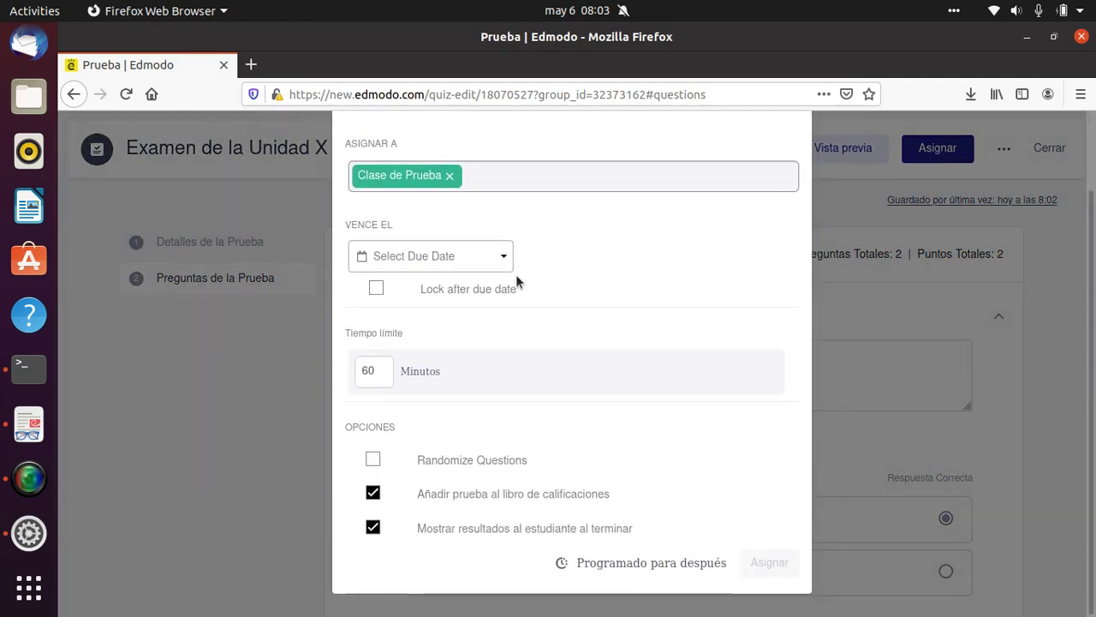
pyautogui.click(501, 255)
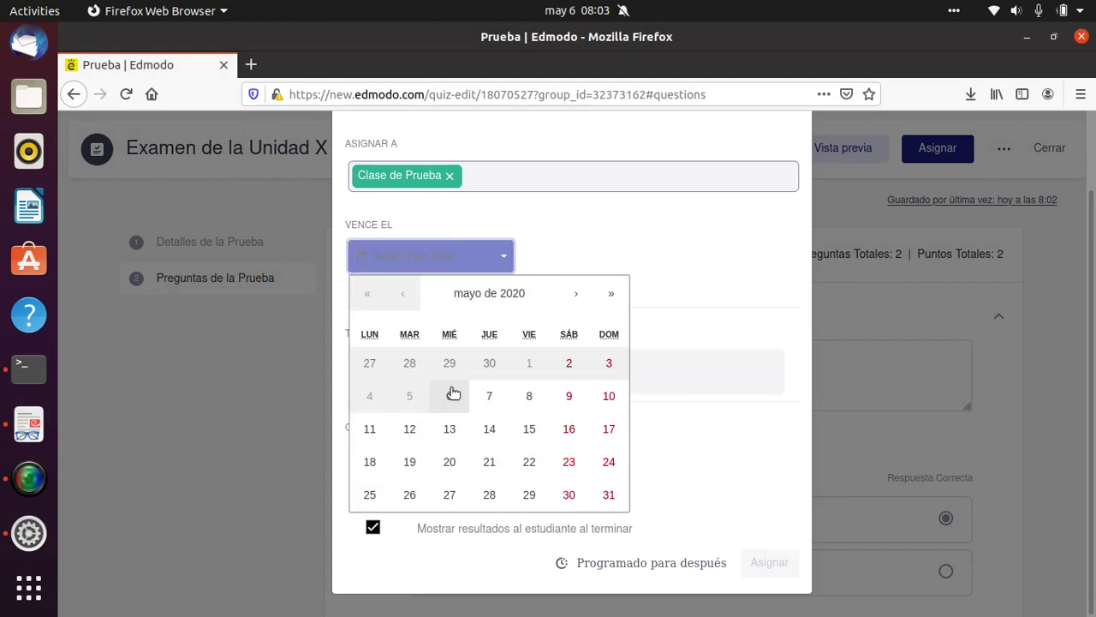
pyautogui.click(530, 395)
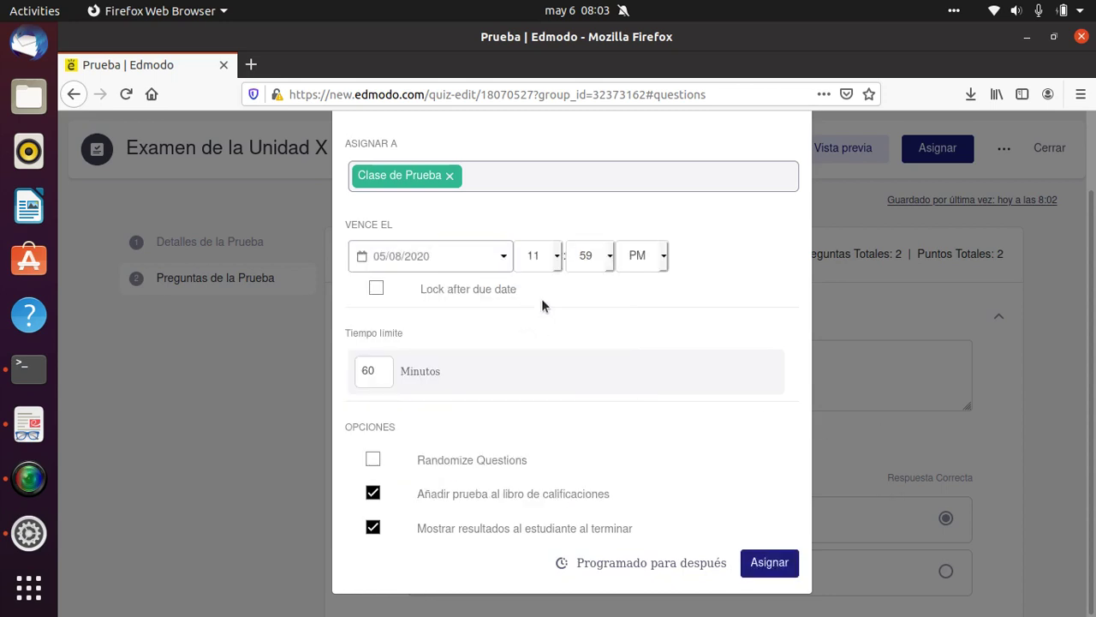
# - Set the quiz's due time to 8:20 PM
pyautogui.click(557, 257)
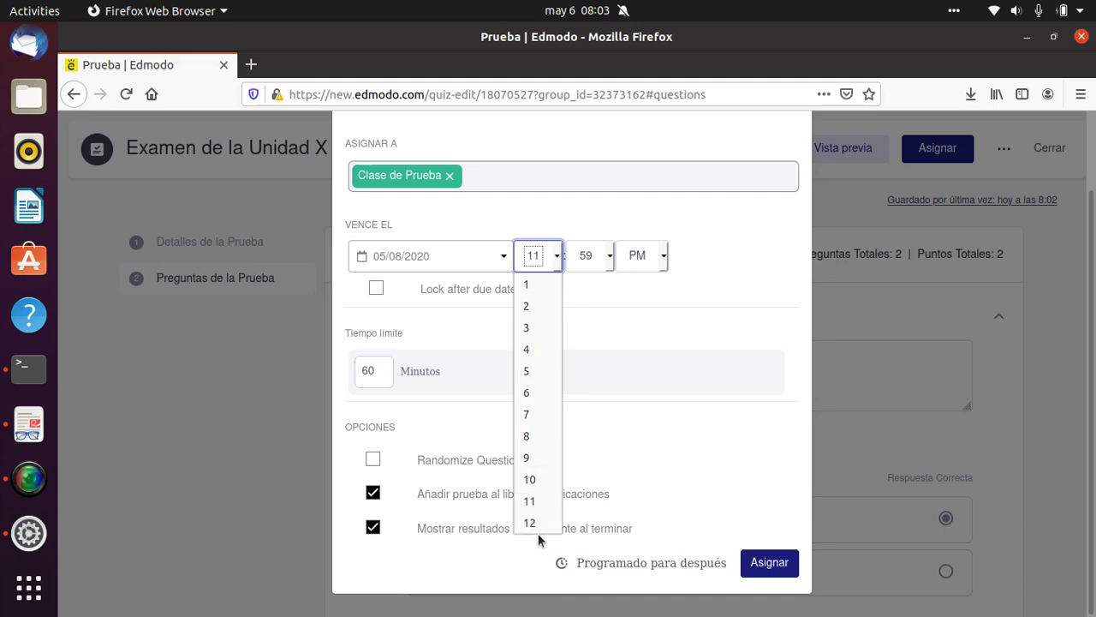
pyautogui.click(526, 437)
pyautogui.click(586, 260)
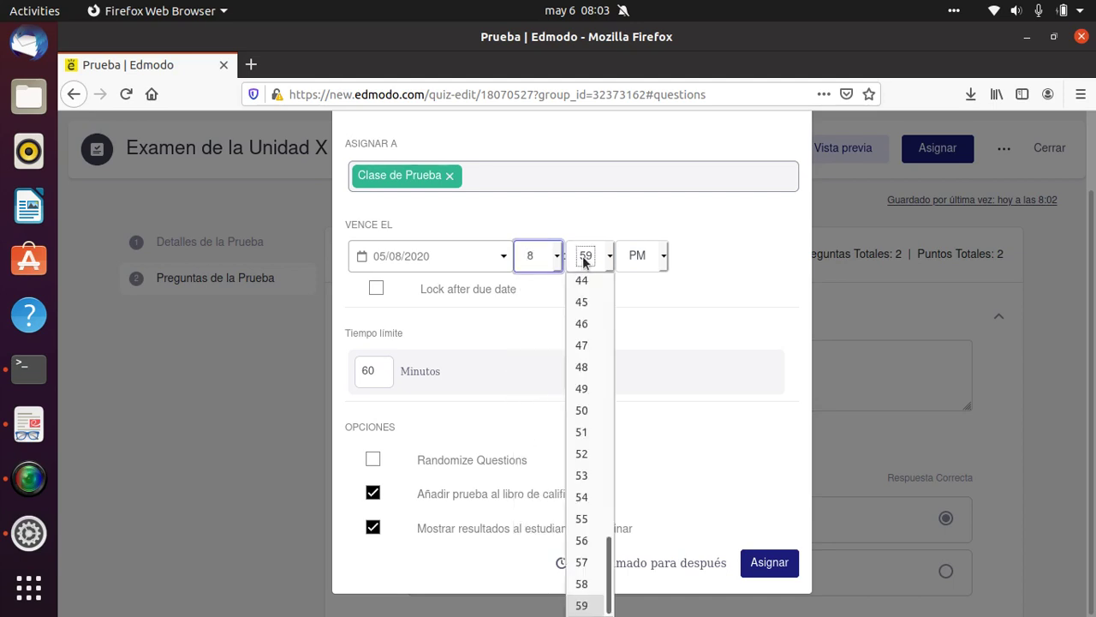
pyautogui.scroll(10, 579, 456)
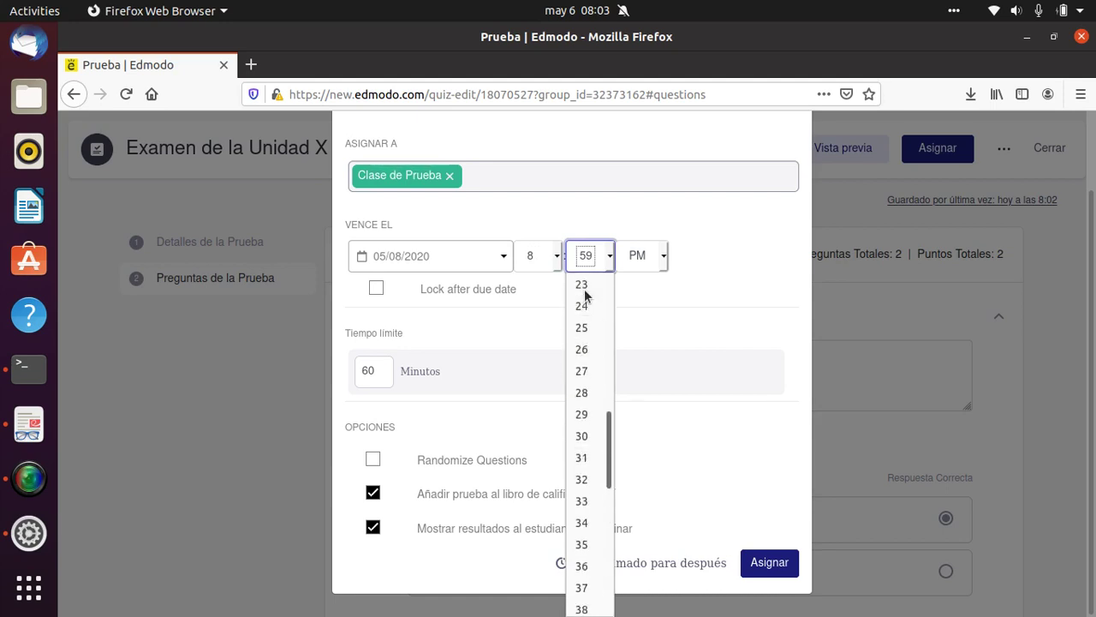
pyautogui.scroll(3, 590, 300)
pyautogui.click(587, 416)
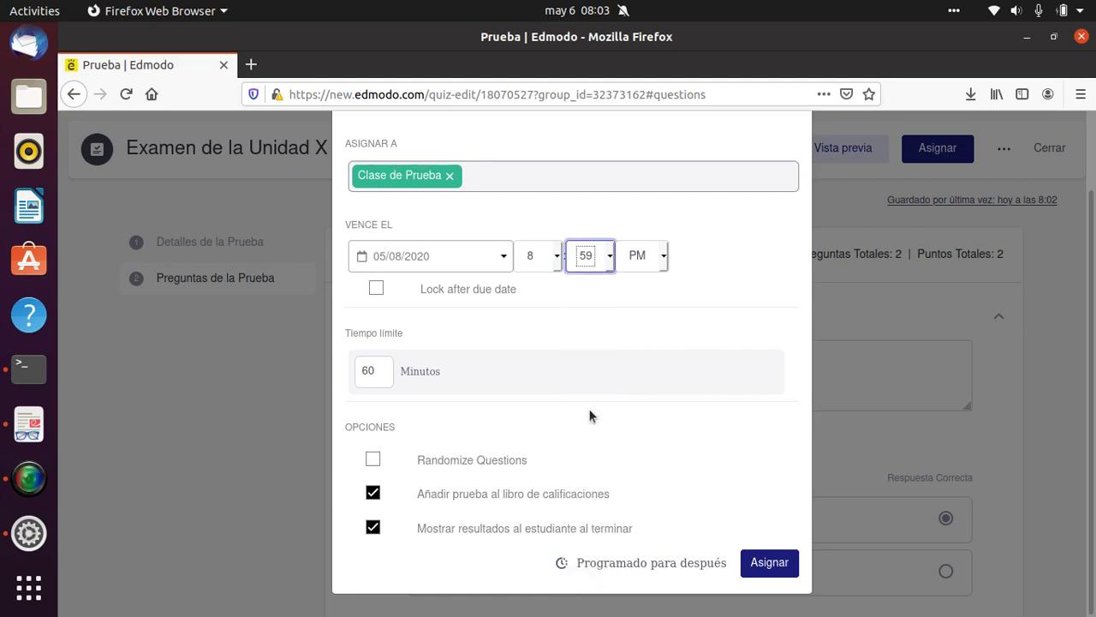
# - Lock the quiz after its due date and set the time limit to 50 minutes
pyautogui.click(374, 287)
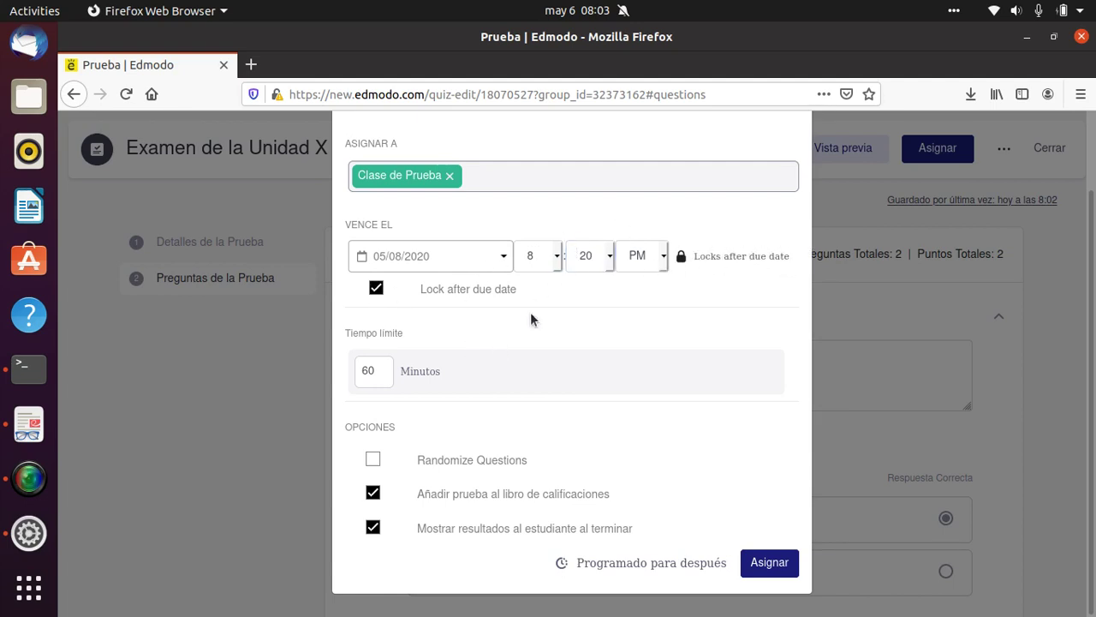
pyautogui.doubleClick(375, 369)
pyautogui.write('50')
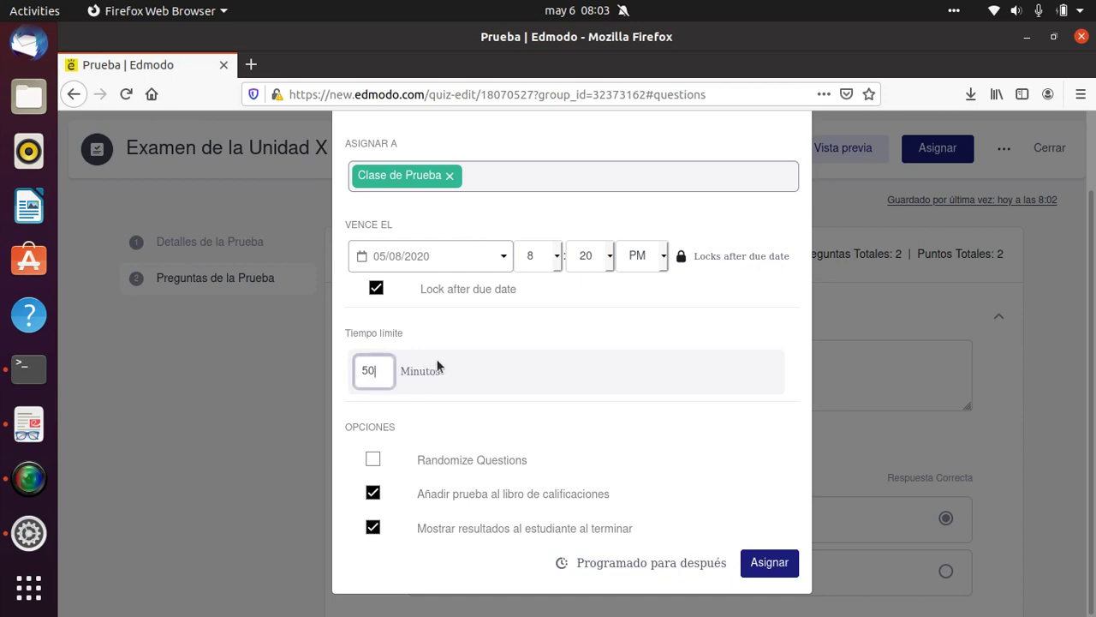
# - Set the quiz's due time to 9:10 PM and enable Randomize Questions
pyautogui.click(541, 258)
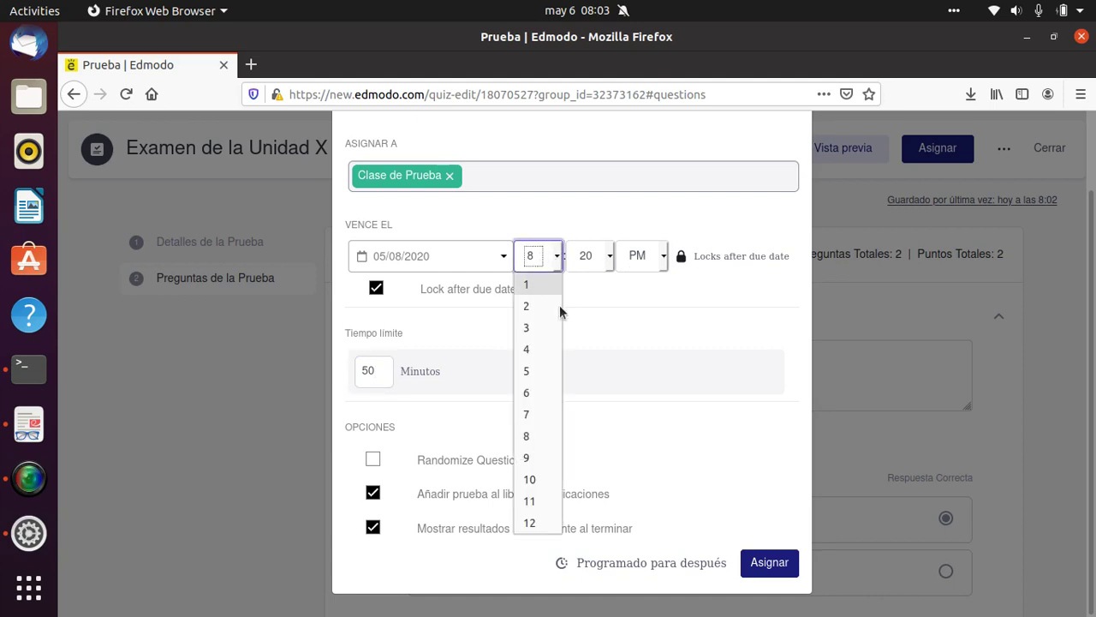
pyautogui.click(539, 460)
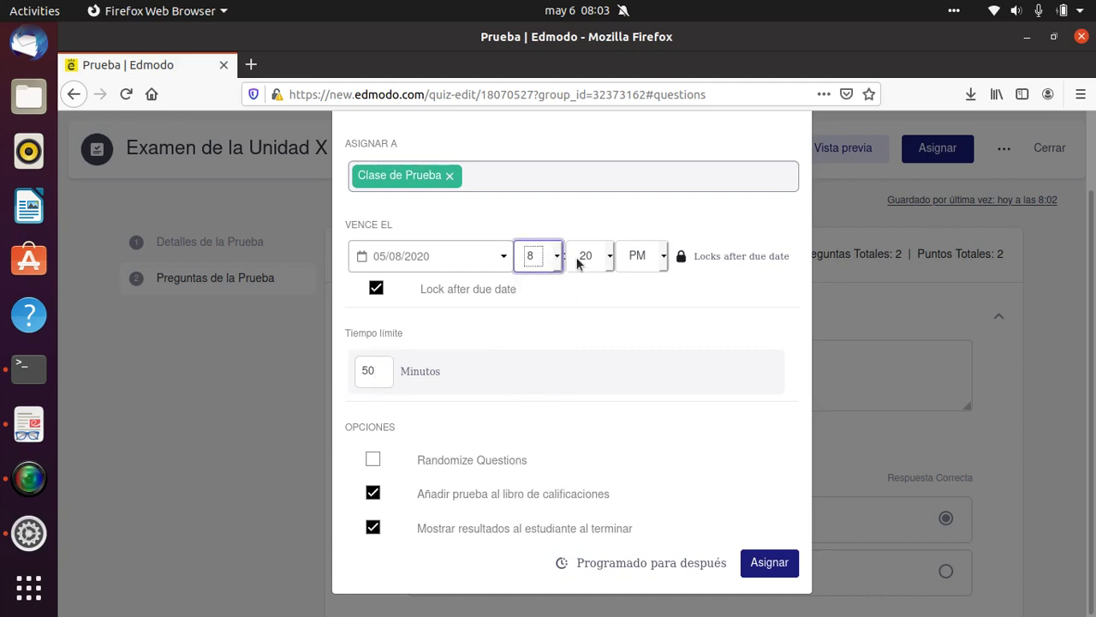
pyautogui.click(585, 256)
pyautogui.click(583, 393)
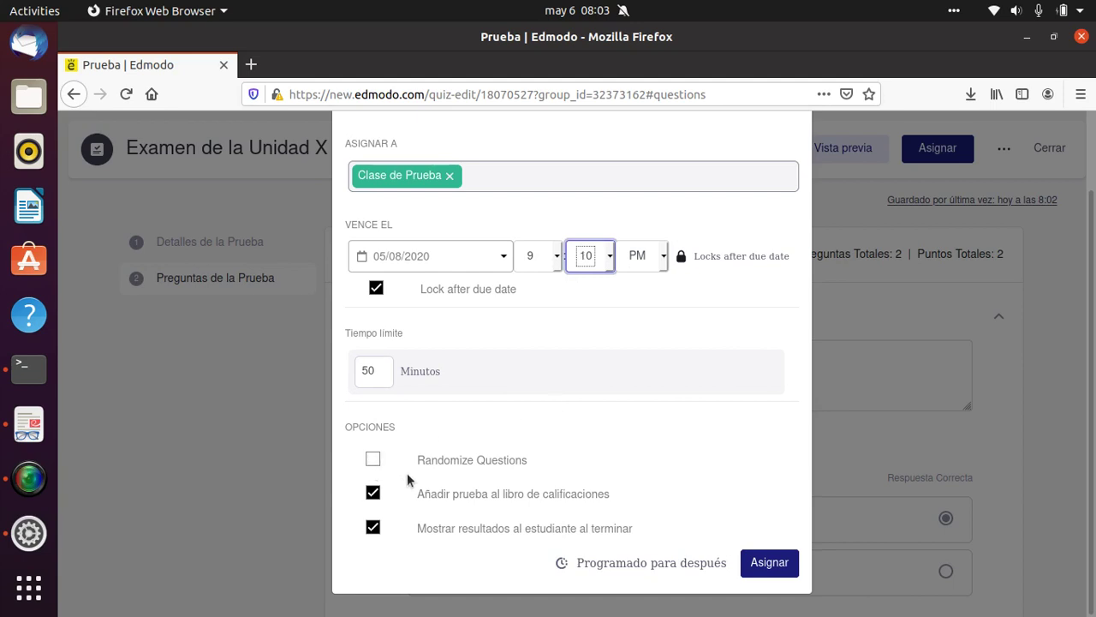
pyautogui.click(373, 459)
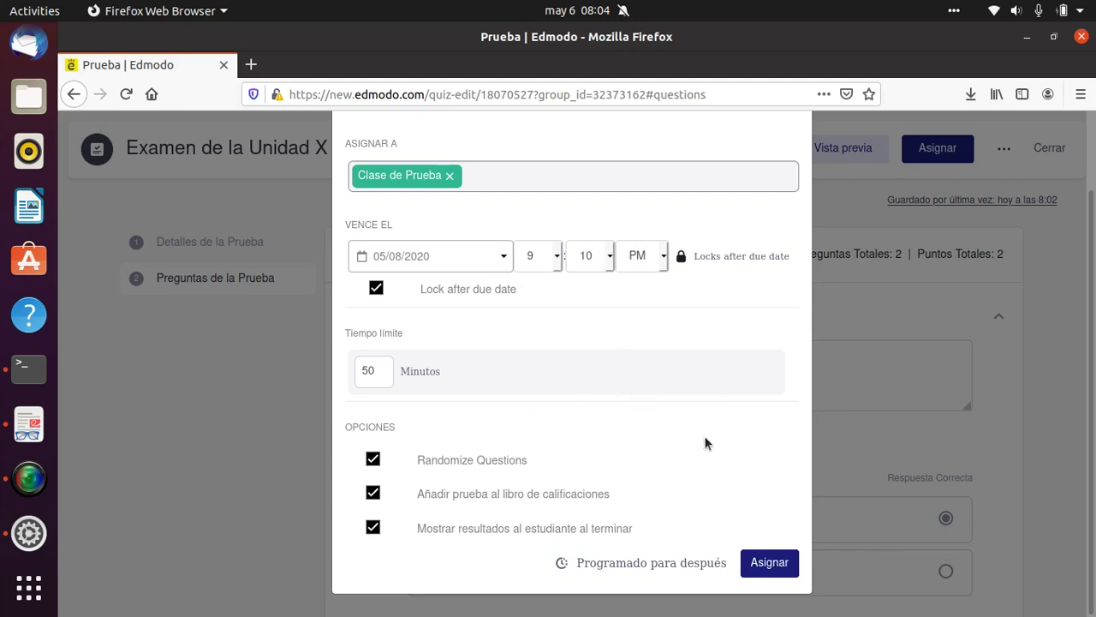
# - Schedule the quiz for delivery at a specific date, choosing 05/08/2020
pyautogui.click(636, 562)
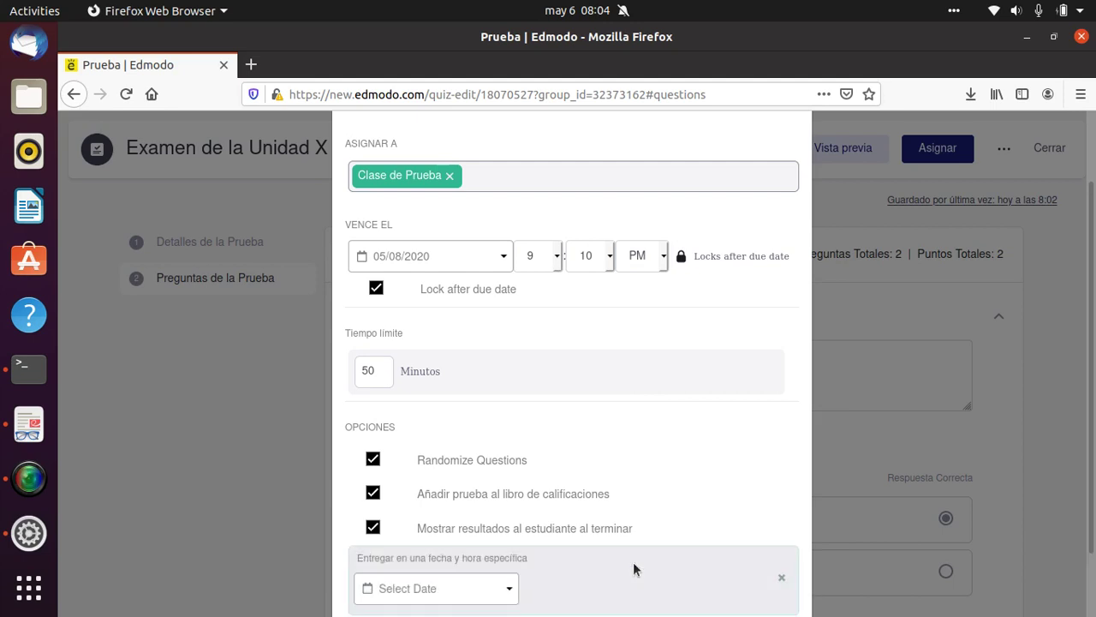
pyautogui.scroll(-2, 599, 463)
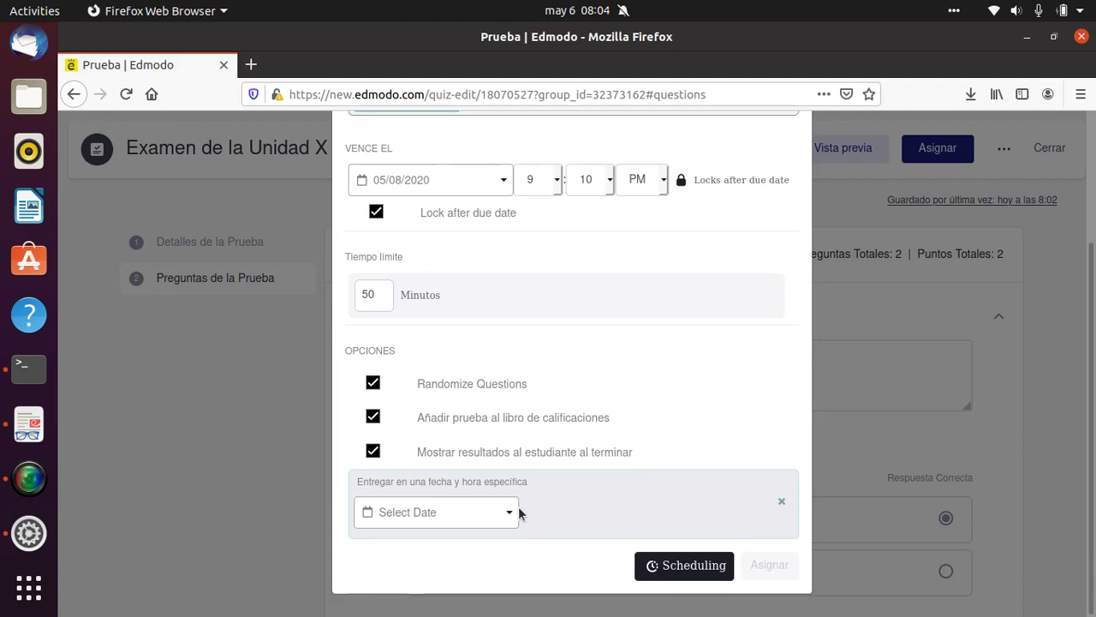
pyautogui.click(512, 508)
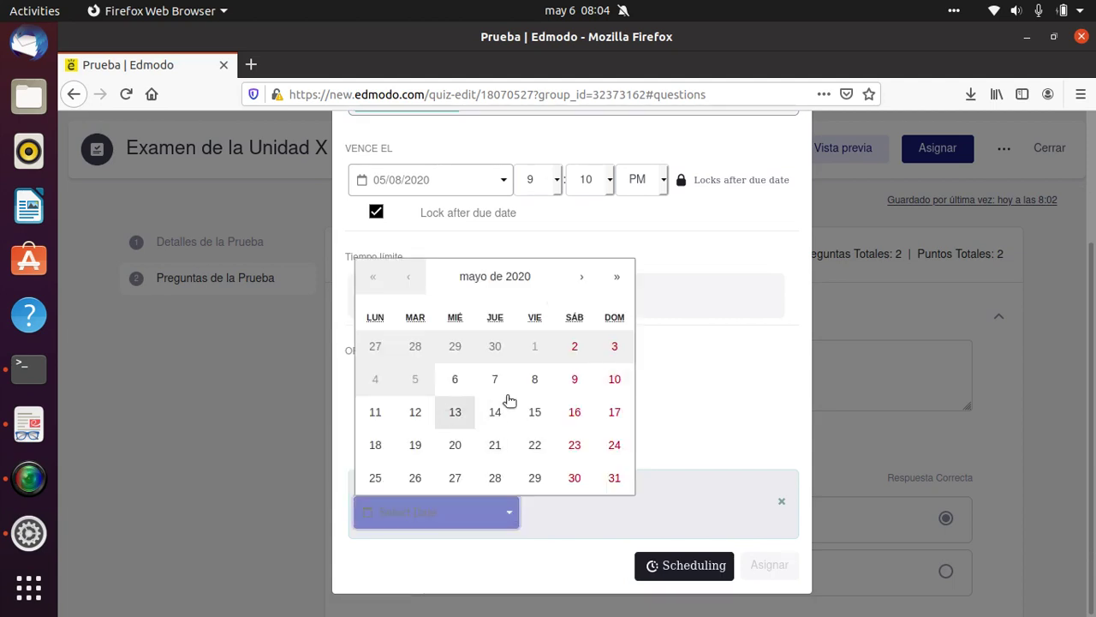
pyautogui.click(535, 379)
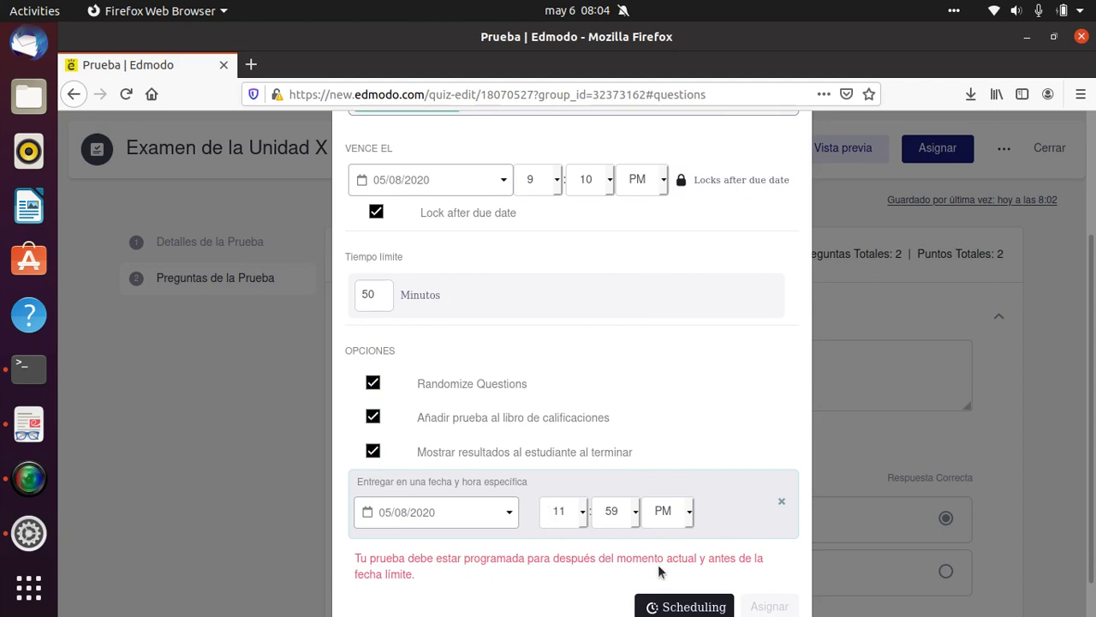
# - Set the quiz's scheduled delivery time to 7:30
pyautogui.click(564, 514)
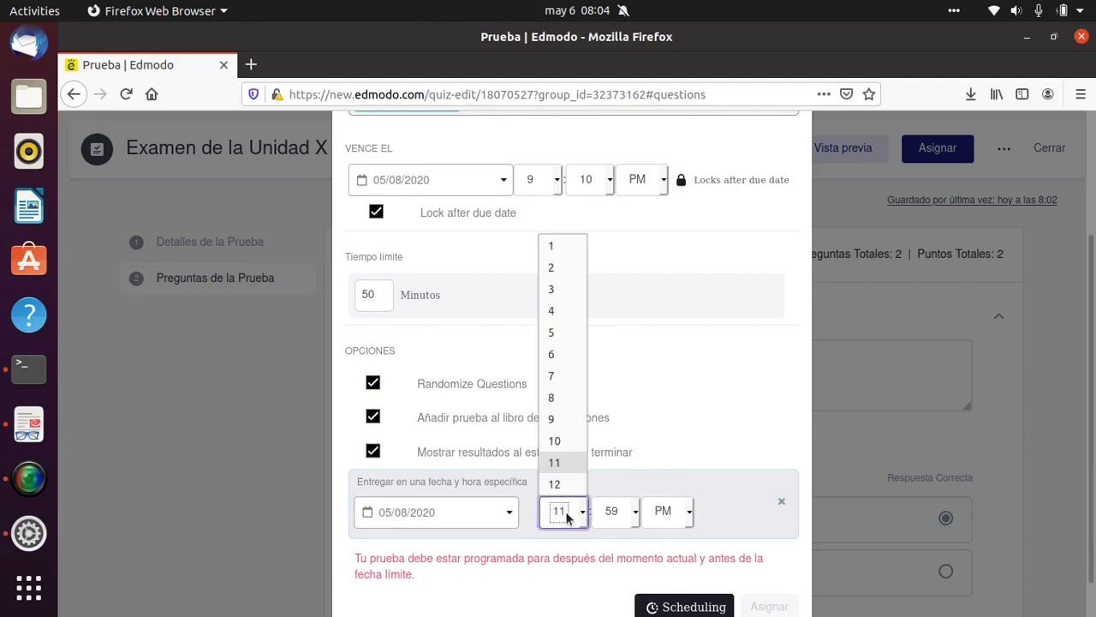
pyautogui.click(552, 377)
pyautogui.click(612, 516)
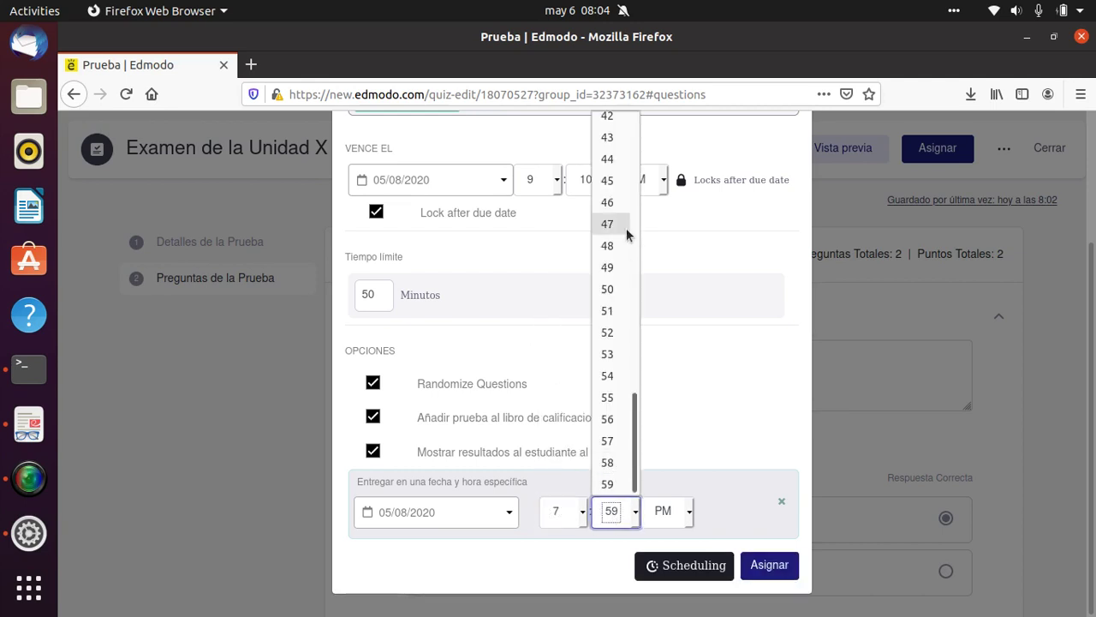
pyautogui.scroll(5, 602, 210)
pyautogui.scroll(6, 602, 210)
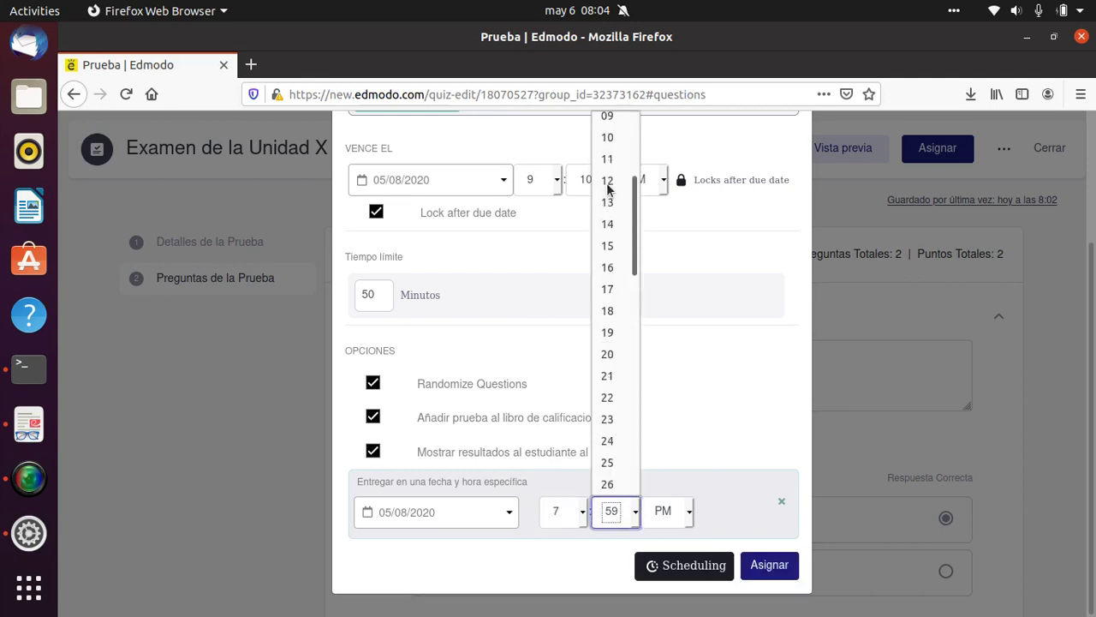
pyautogui.scroll(-2, 606, 354)
pyautogui.click(608, 441)
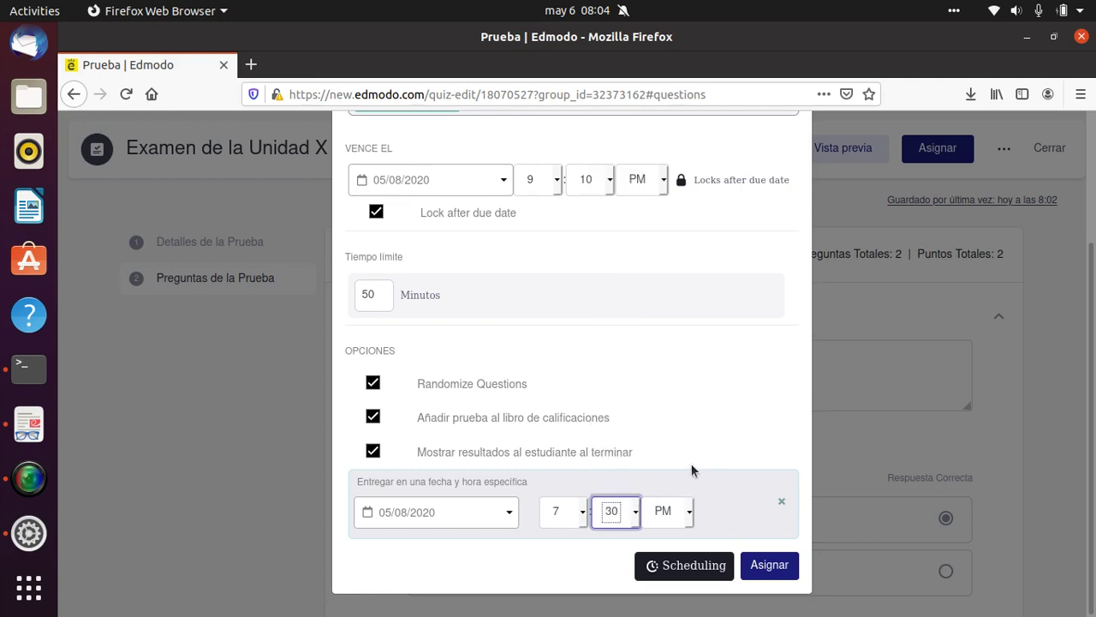
# - Switch both the scheduled delivery time and the quiz's due time to AM
pyautogui.click(664, 514)
pyautogui.click(660, 539)
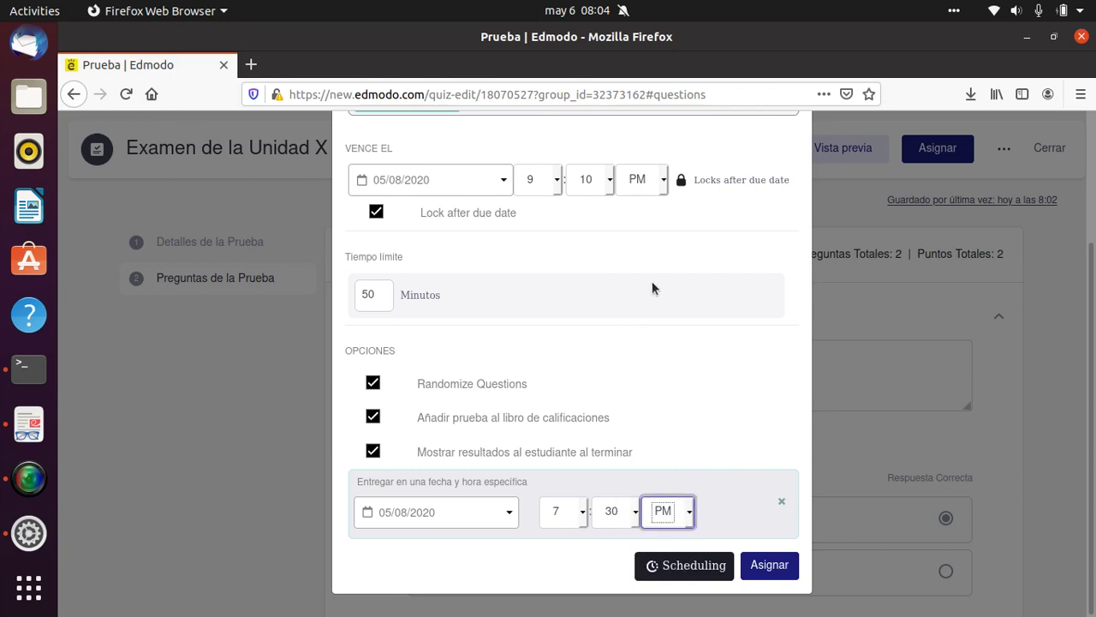
pyautogui.click(651, 179)
pyautogui.click(644, 209)
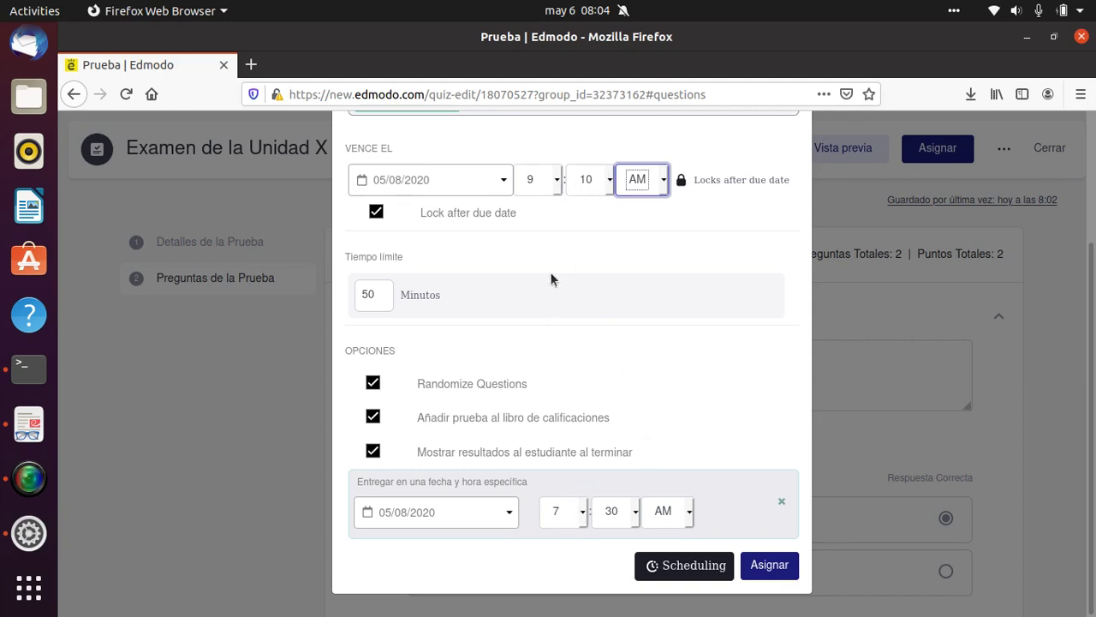
# - Set the quiz's scheduled delivery time to 8:20 AM
pyautogui.click(581, 523)
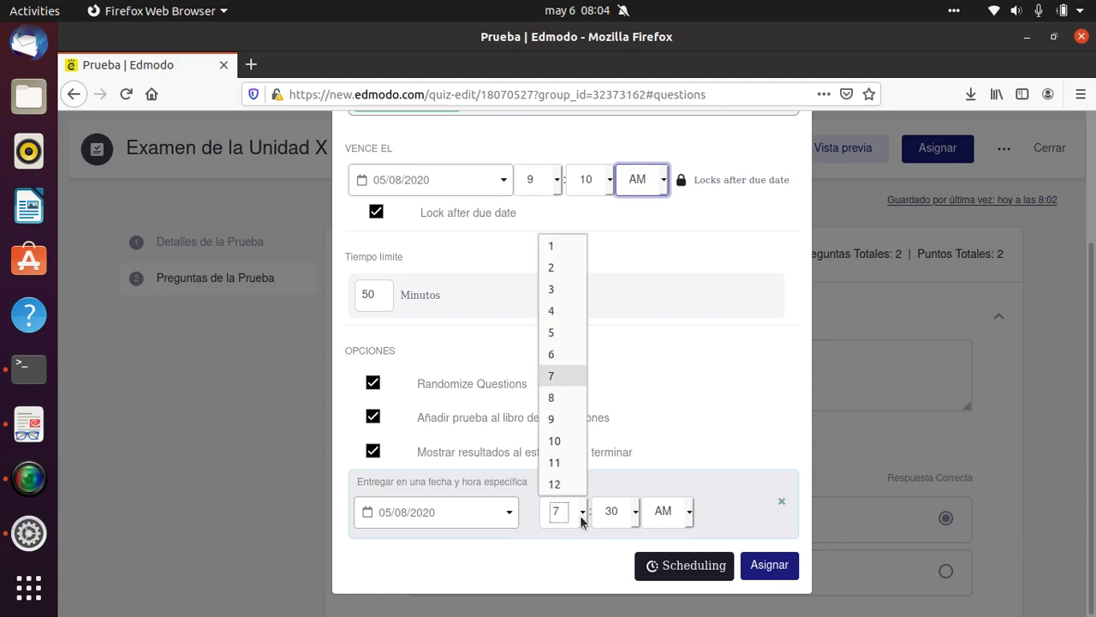
pyautogui.click(556, 399)
pyautogui.click(623, 519)
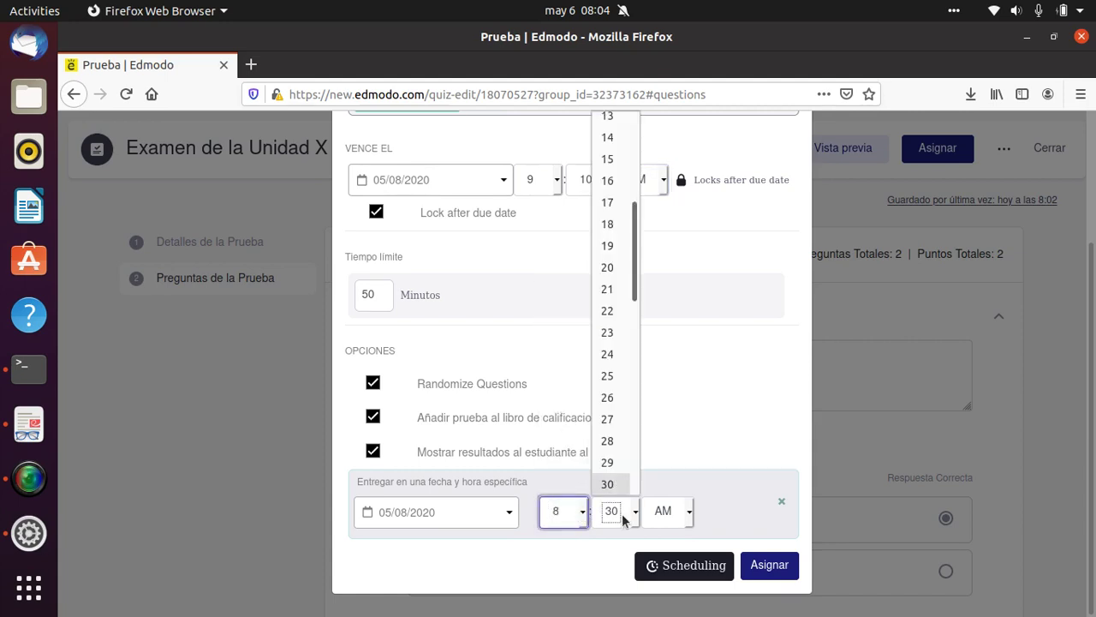
pyautogui.press('Escape')
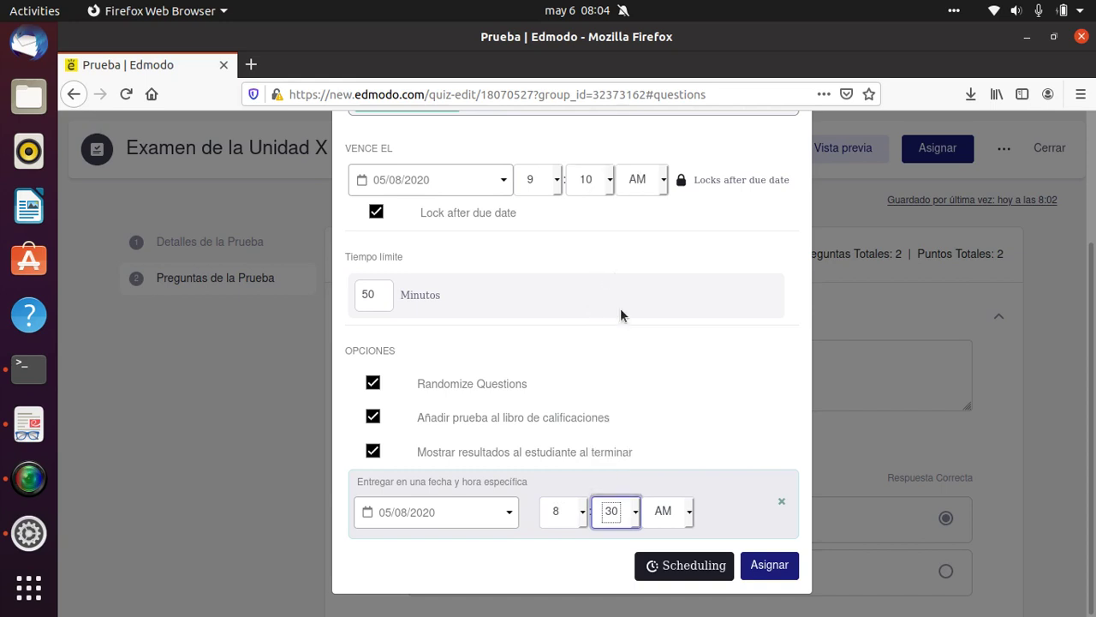
pyautogui.press('2')
# - Assign the scheduled quiz to the class and dismiss the confirmation dialog
pyautogui.click(783, 577)
pyautogui.click(783, 578)
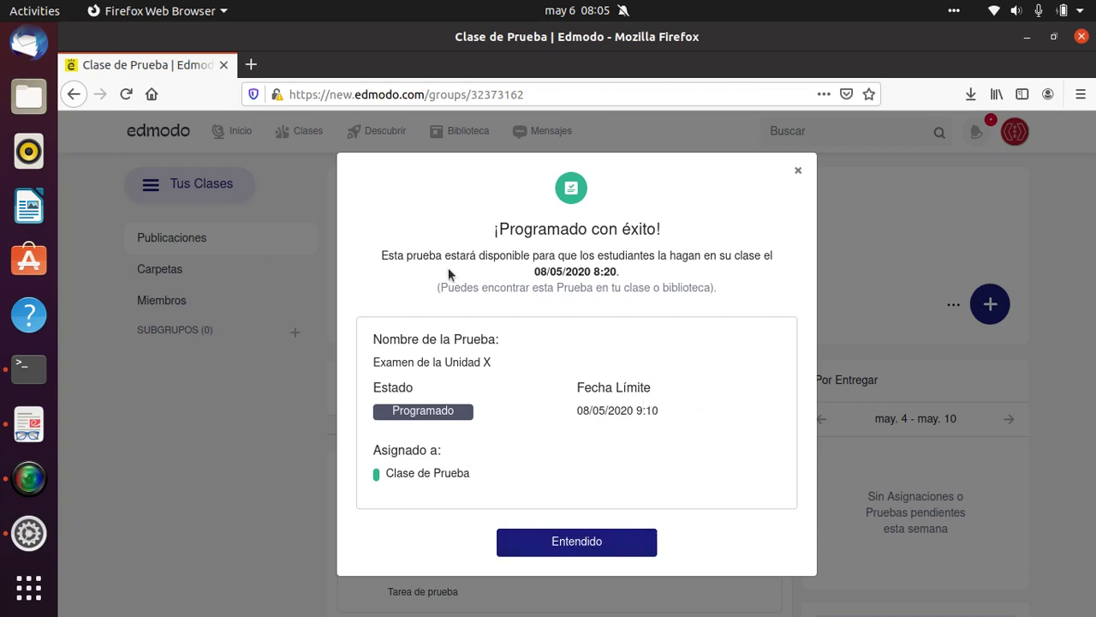
pyautogui.click(603, 550)
pyautogui.scroll(-3, 532, 477)
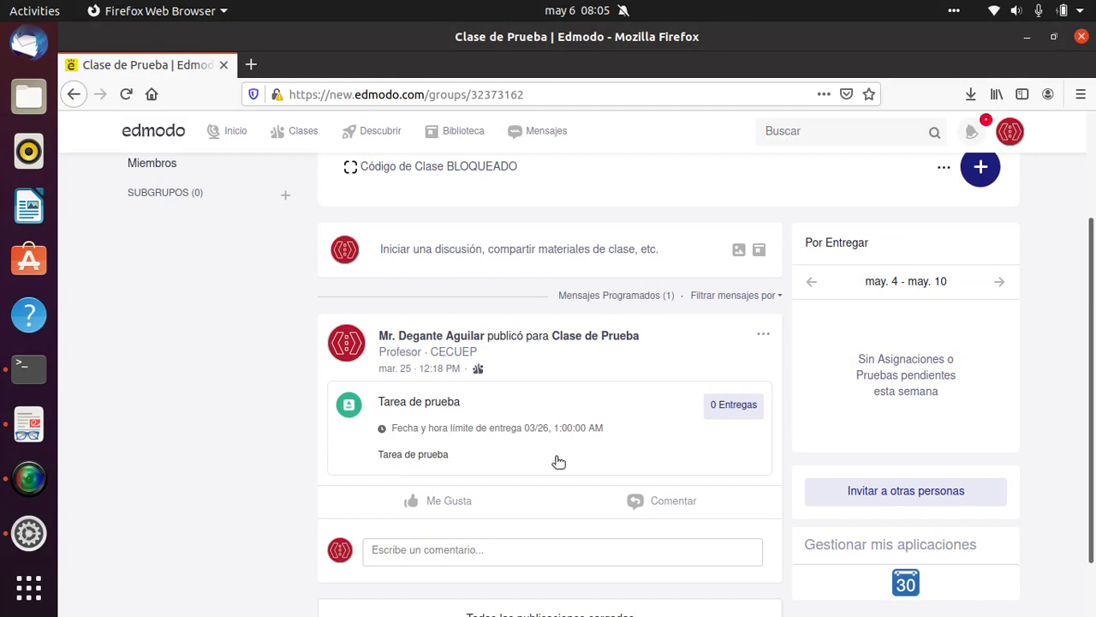
pyautogui.scroll(3, 594, 411)
pyautogui.scroll(-4, 555, 393)
pyautogui.scroll(3, 632, 330)
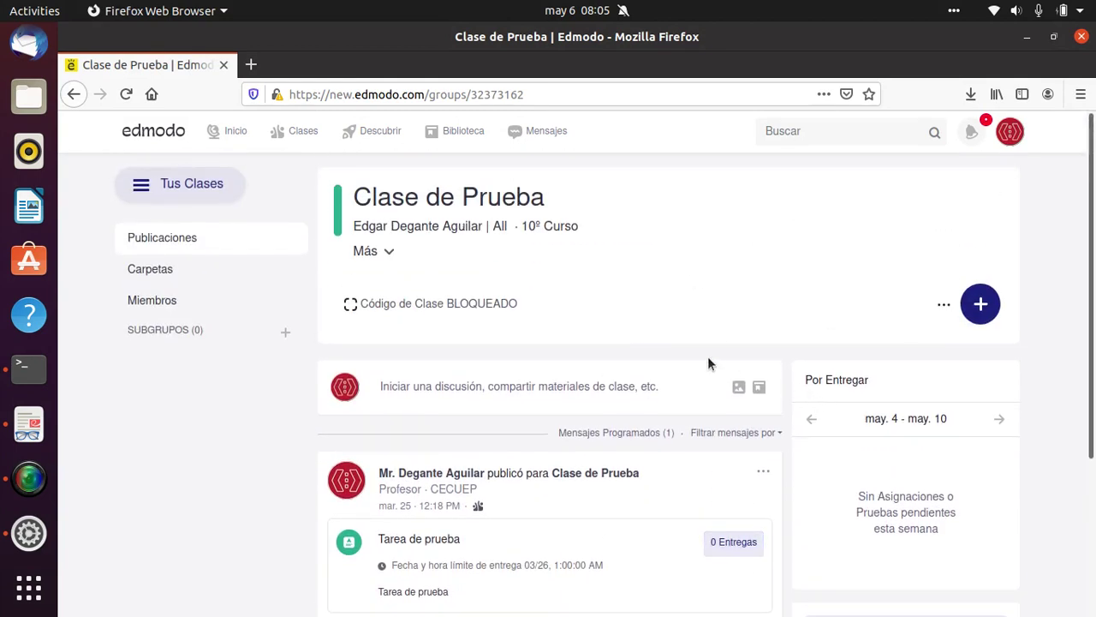